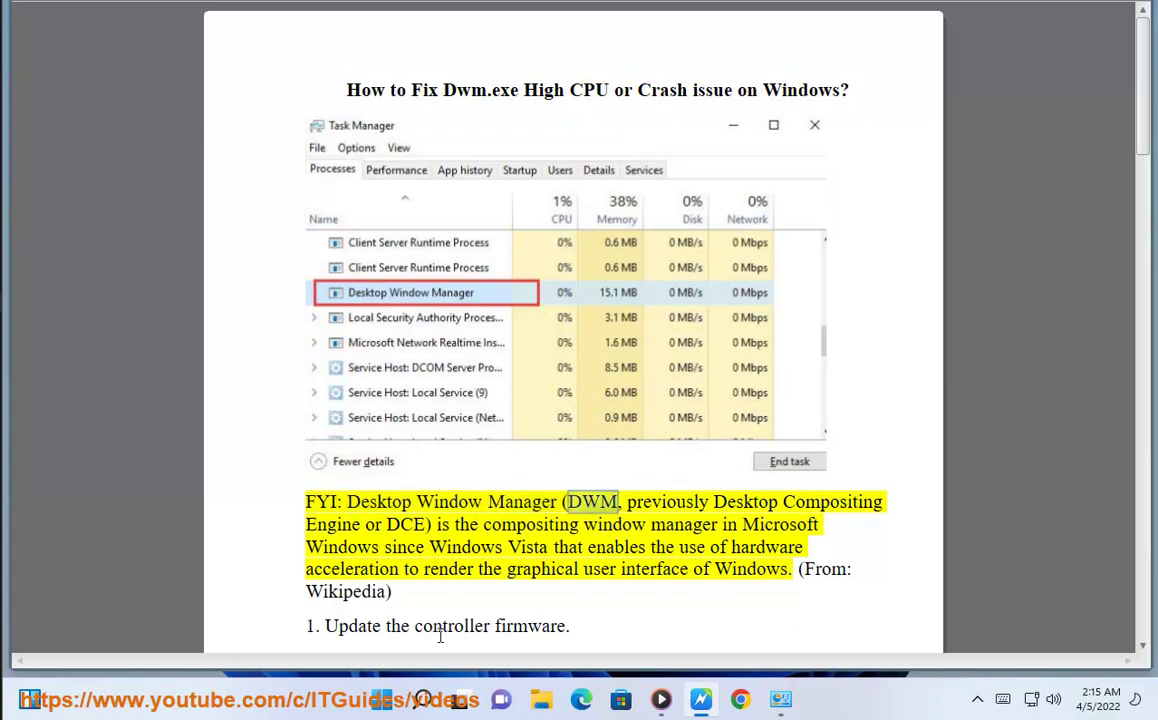
Step: Search 'TAS' to launch Task Manager and scroll its processes to Desktop Window Manager (0.6% CPU)
left_click(422, 699)
type("TAS")
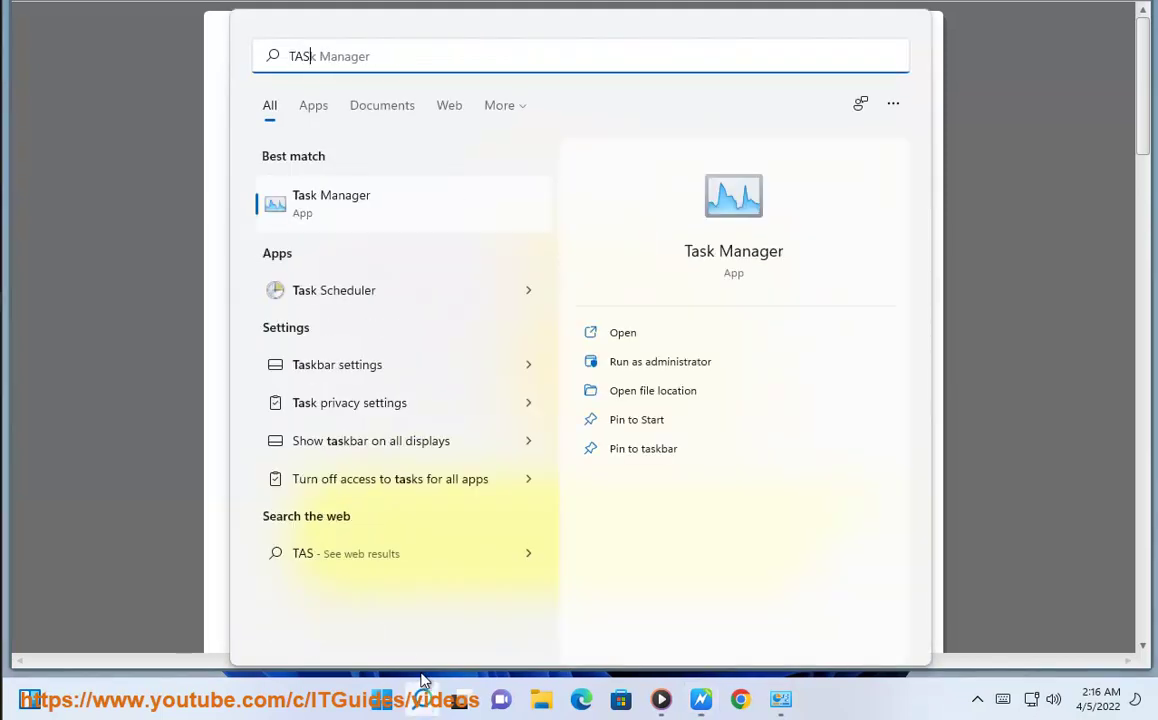
left_click(396, 205)
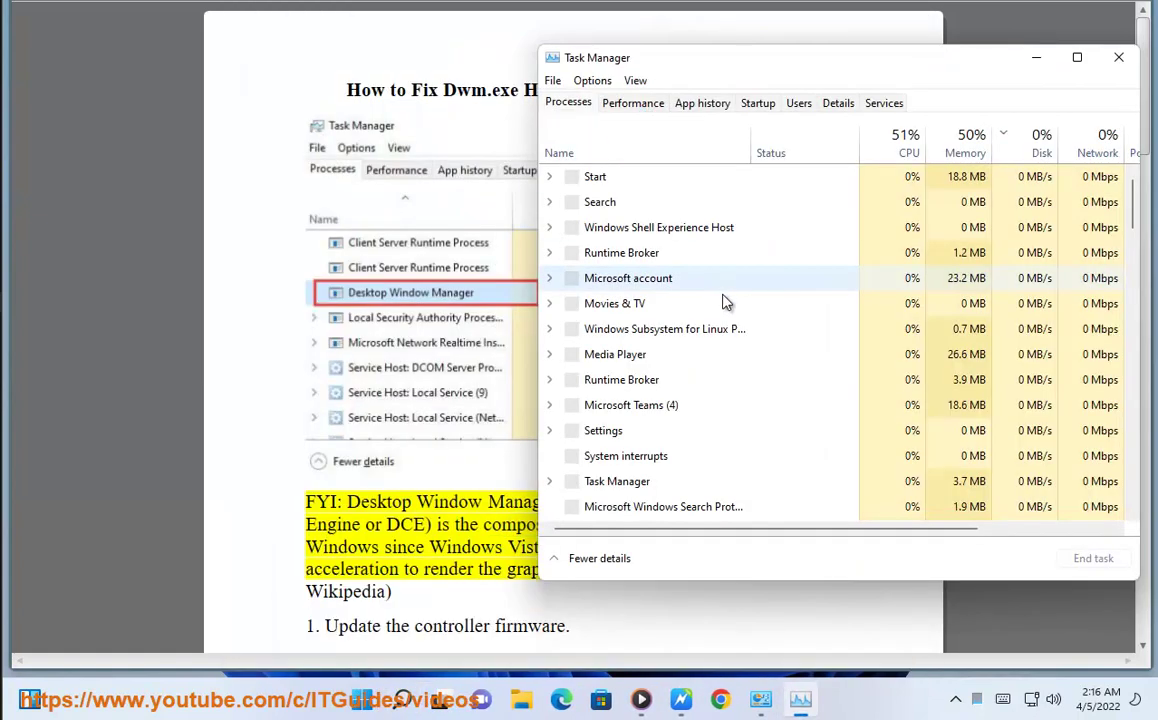
scroll(725, 302, "down", 10)
scroll(668, 447, "up", 1)
scroll(672, 330, "down", 6)
scroll(695, 480, "down", 3)
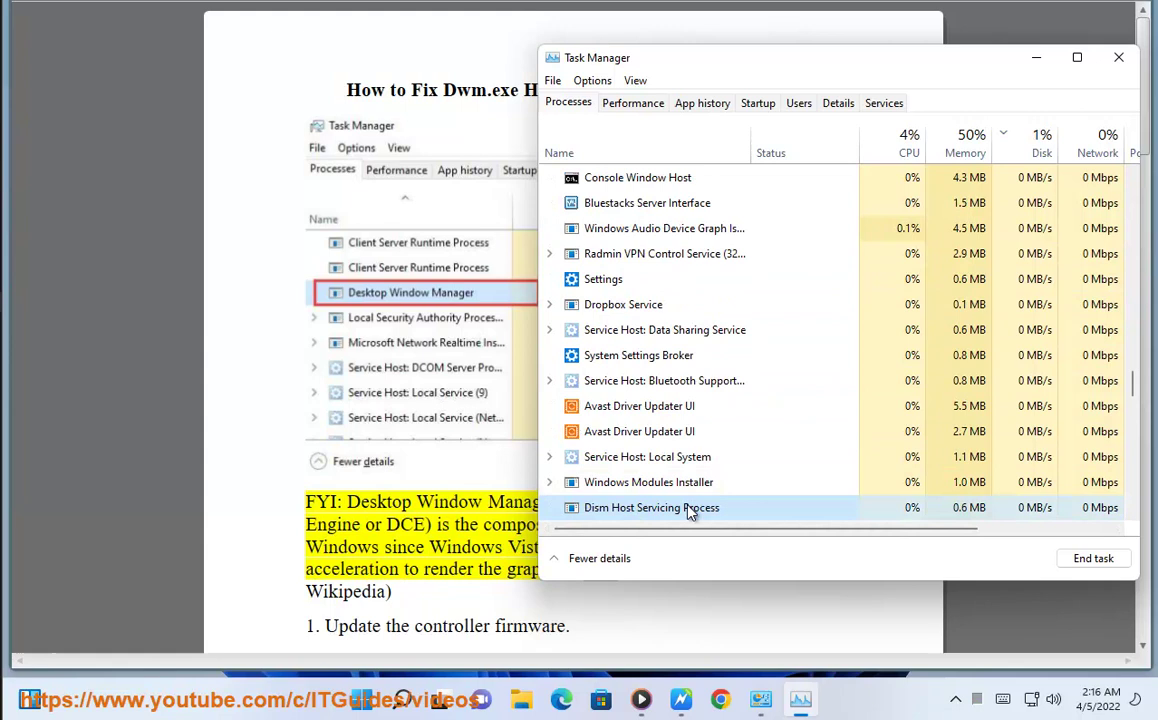
scroll(690, 510, "up", 4)
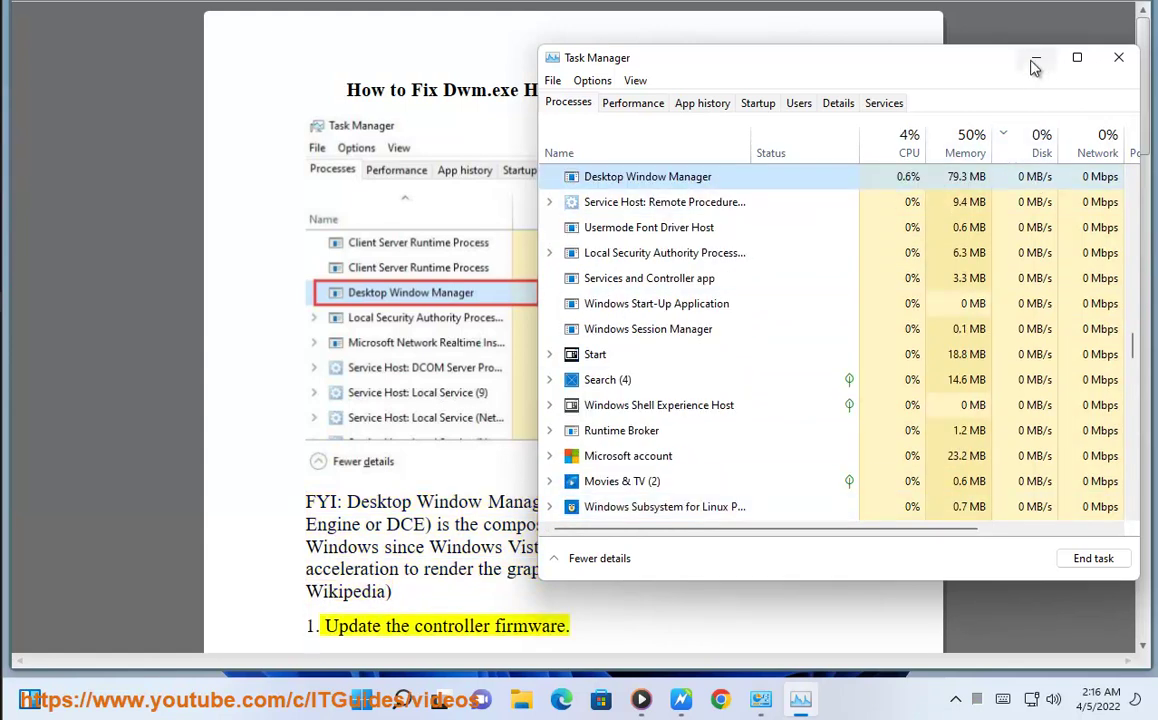
Step: Minimize Task Manager and scroll the guide down to fix steps 1 through 4
left_click(1035, 67)
scroll(590, 565, "down", 1)
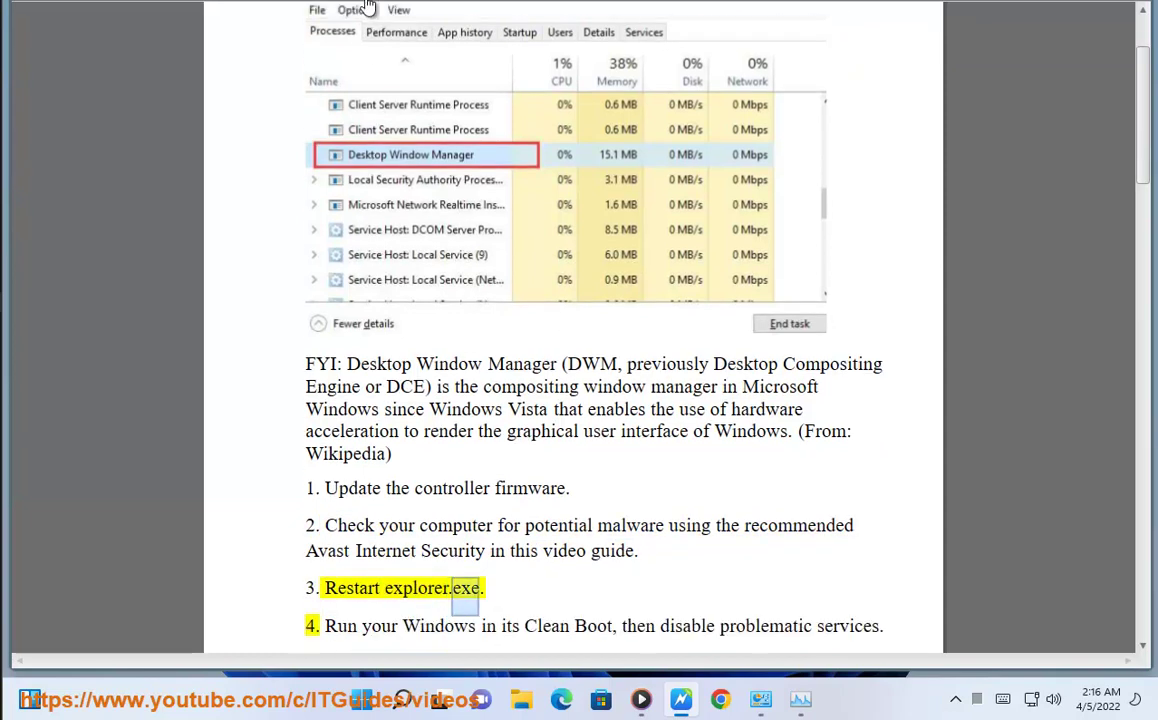
Step: Restore Task Manager and step down the process list to Windows Explorer
left_click(800, 699)
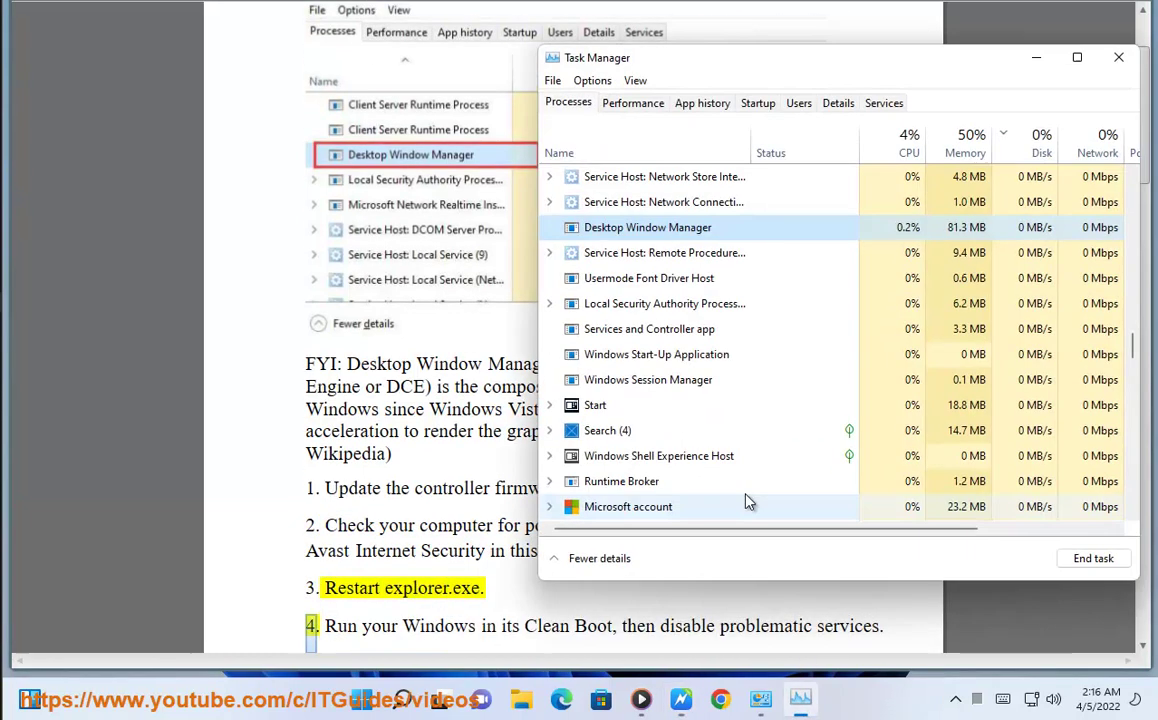
left_click(741, 390)
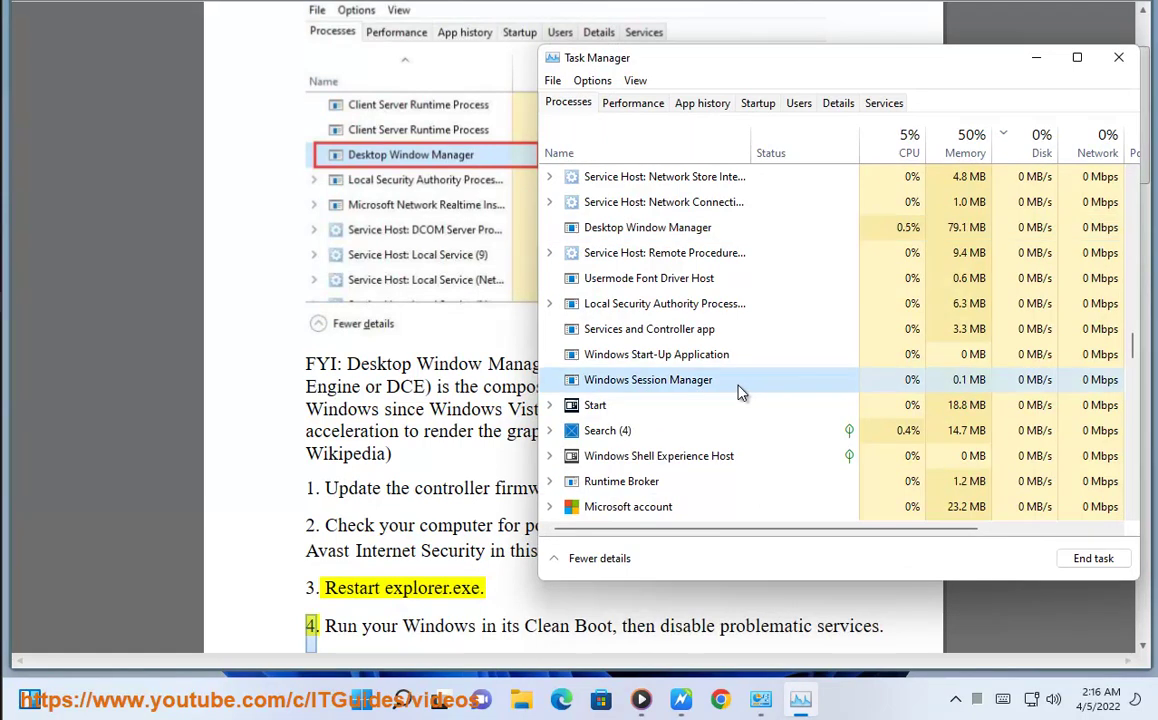
scroll(719, 470, "down", 1)
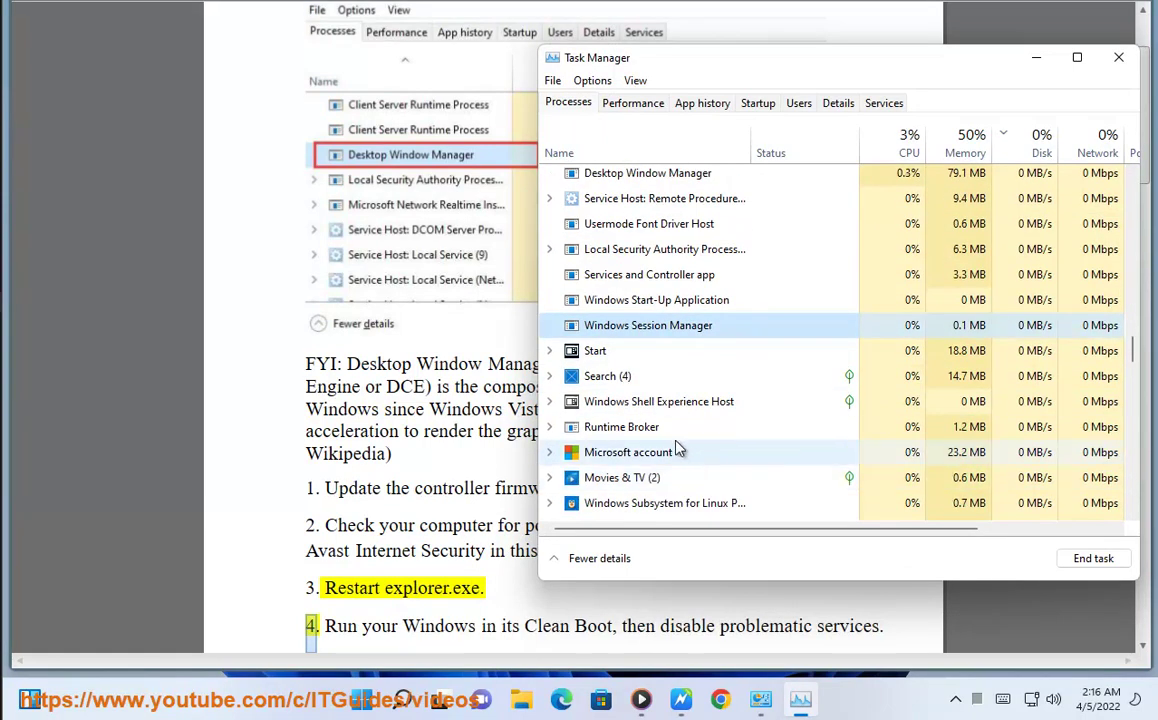
key("Down")
key("Down")
key("Down")
key("Down")
key("Down")
key("Down")
key("Down")
key("Down")
key("Down")
key("Down")
key("Down")
key("Down")
key("Down")
key("Down")
key("Down")
key("Down")
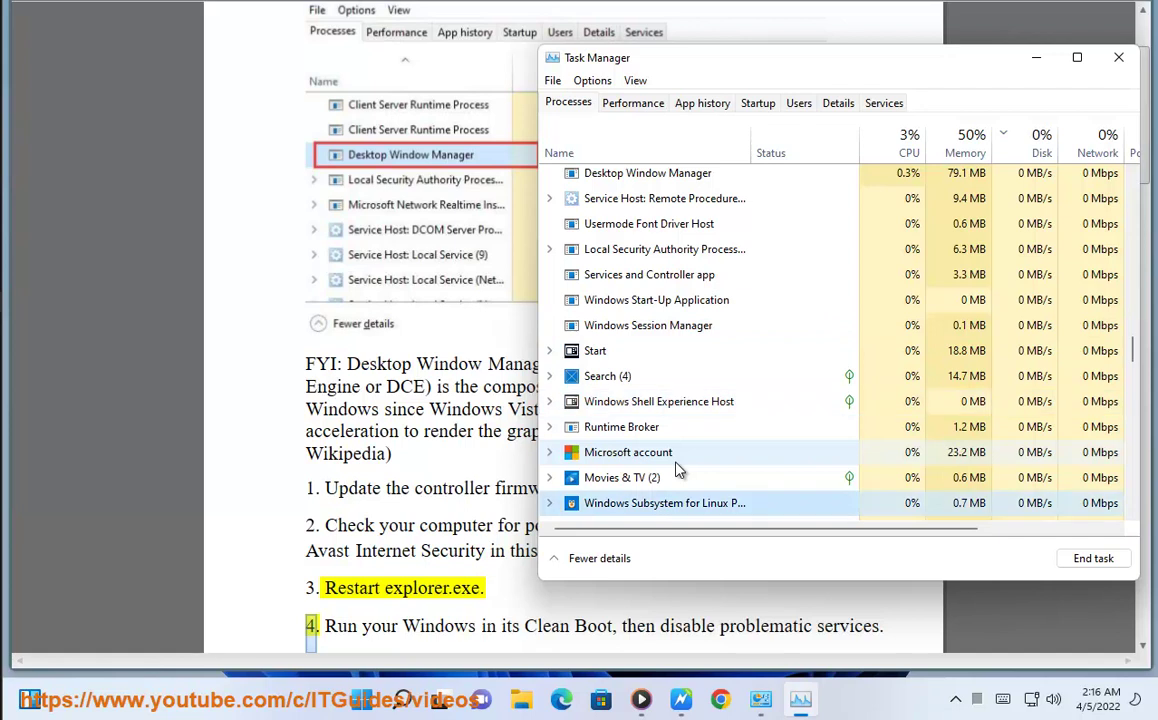
key("Down")
key("Down")
key("Down")
key("Down")
key("Down")
key("Down")
key("Down")
key("Down")
key("Down")
key("Down")
key("Down")
key("Down")
key("Down")
key("Down")
key("Down")
key("Down")
key("Down")
key("Down")
key("Down")
key("Down")
key("Down")
key("Down")
key("Down")
key("w")
key("w")
key("w")
key("w")
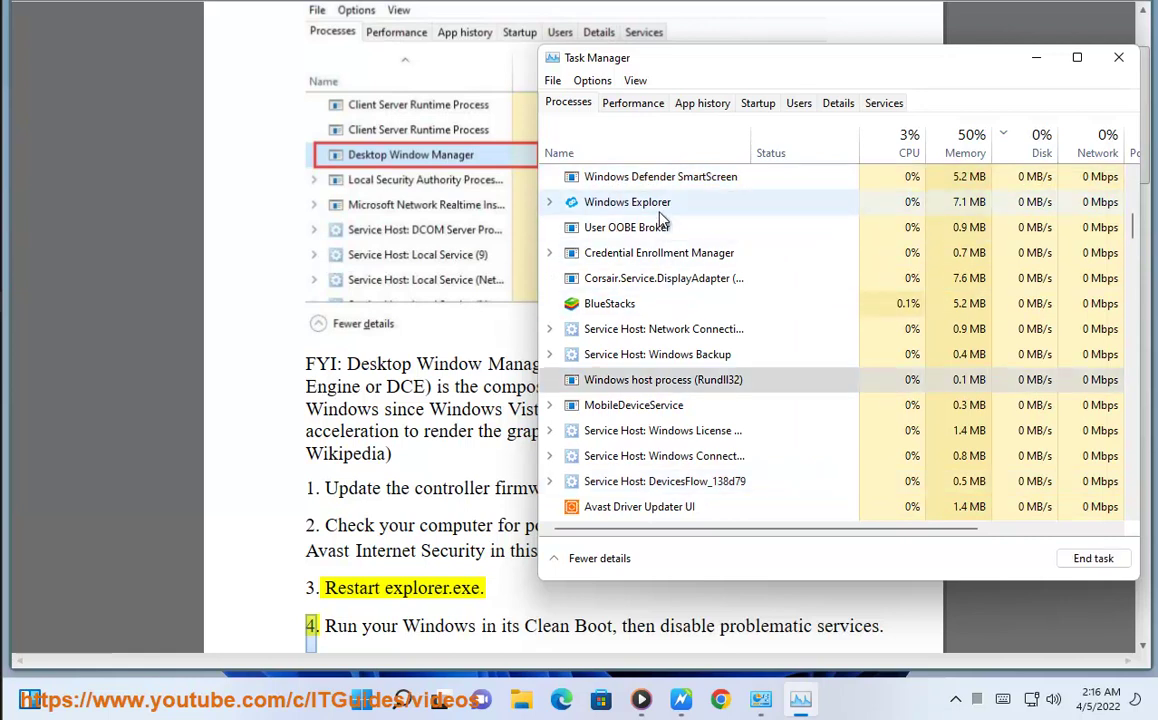
Step: Select Windows Explorer and restart it, then hide Task Manager again
left_click(604, 203)
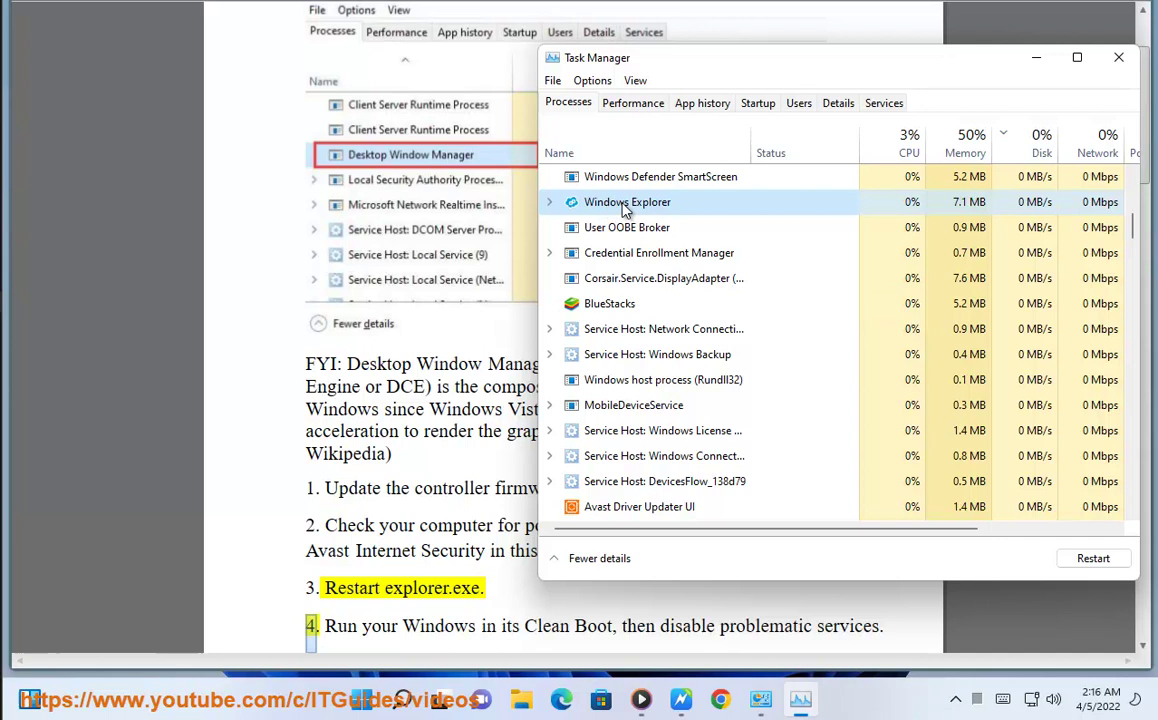
left_click(547, 203)
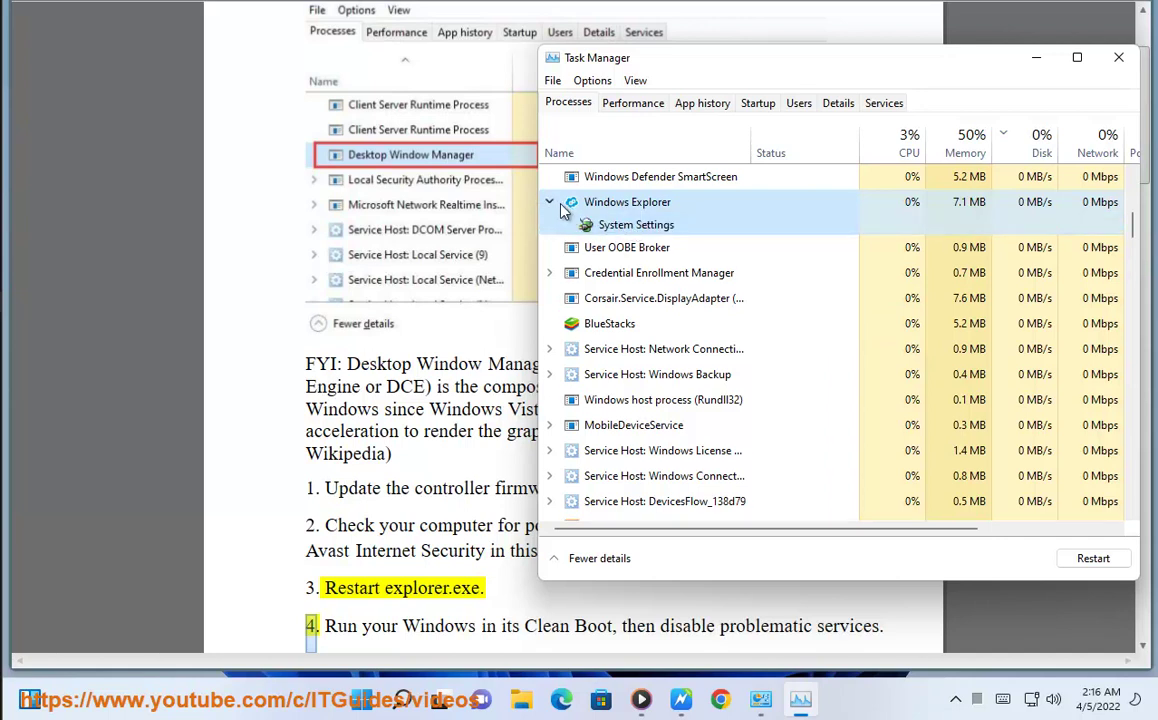
left_click(549, 203)
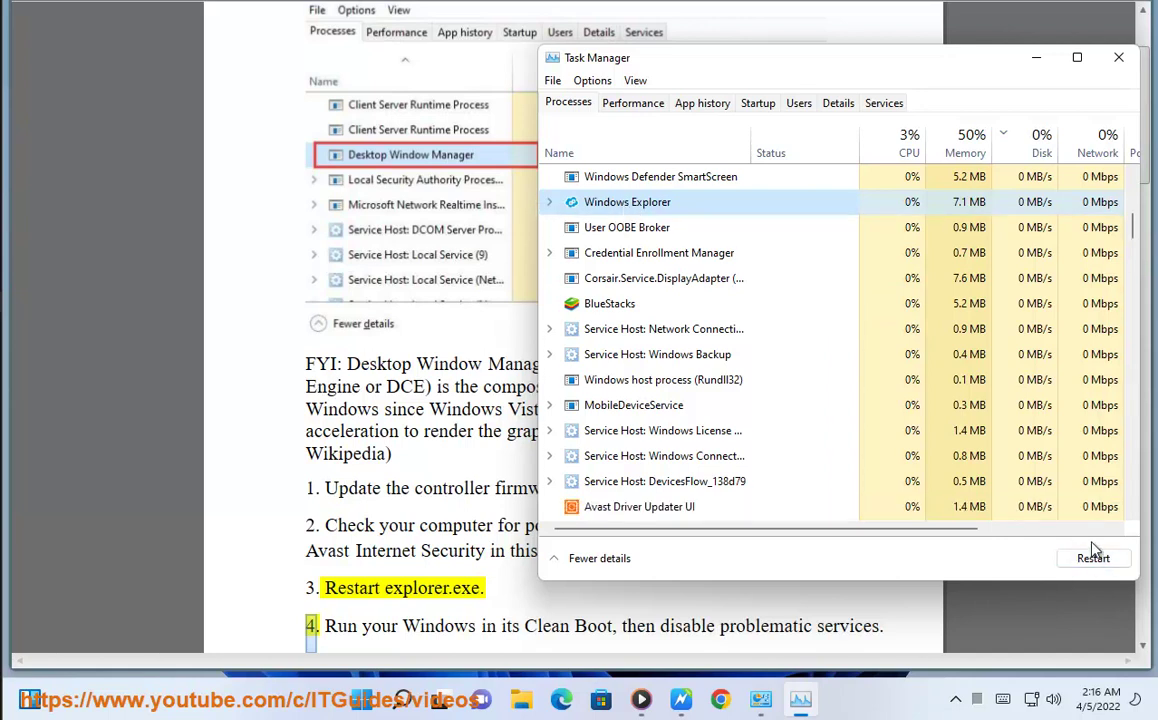
left_click(1036, 58)
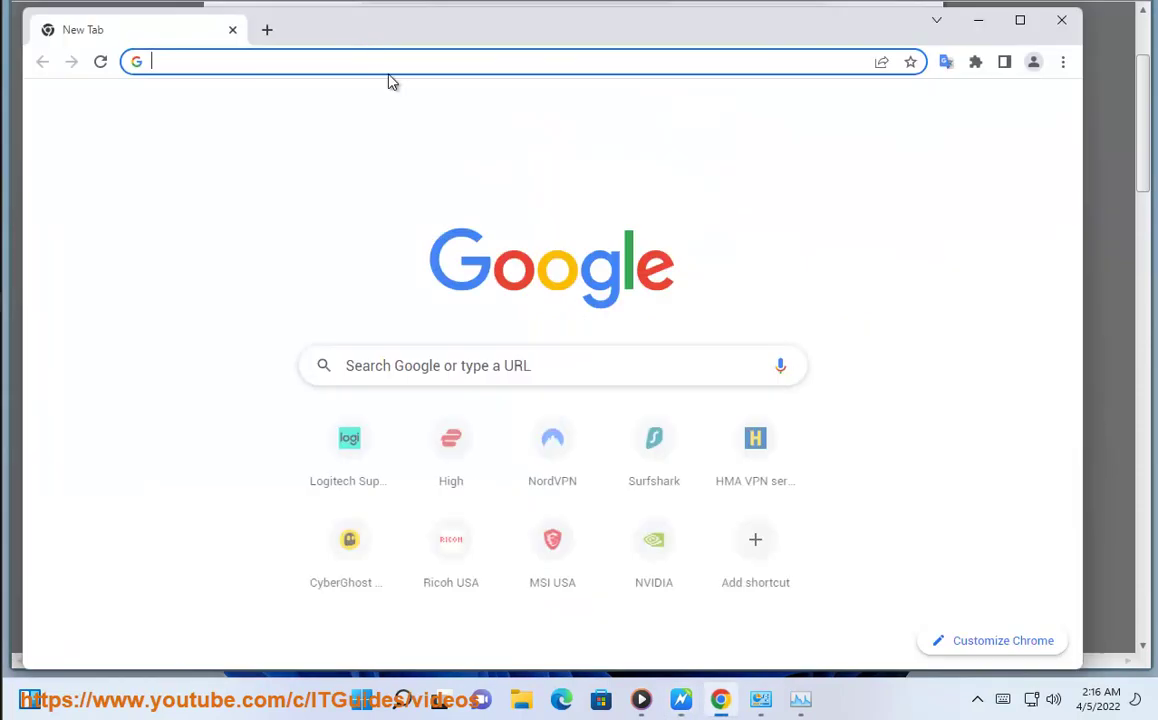
Step: Search Google for 'clean boot windows 10' and select the Microsoft clean boot result
type("CL")
key("Return")
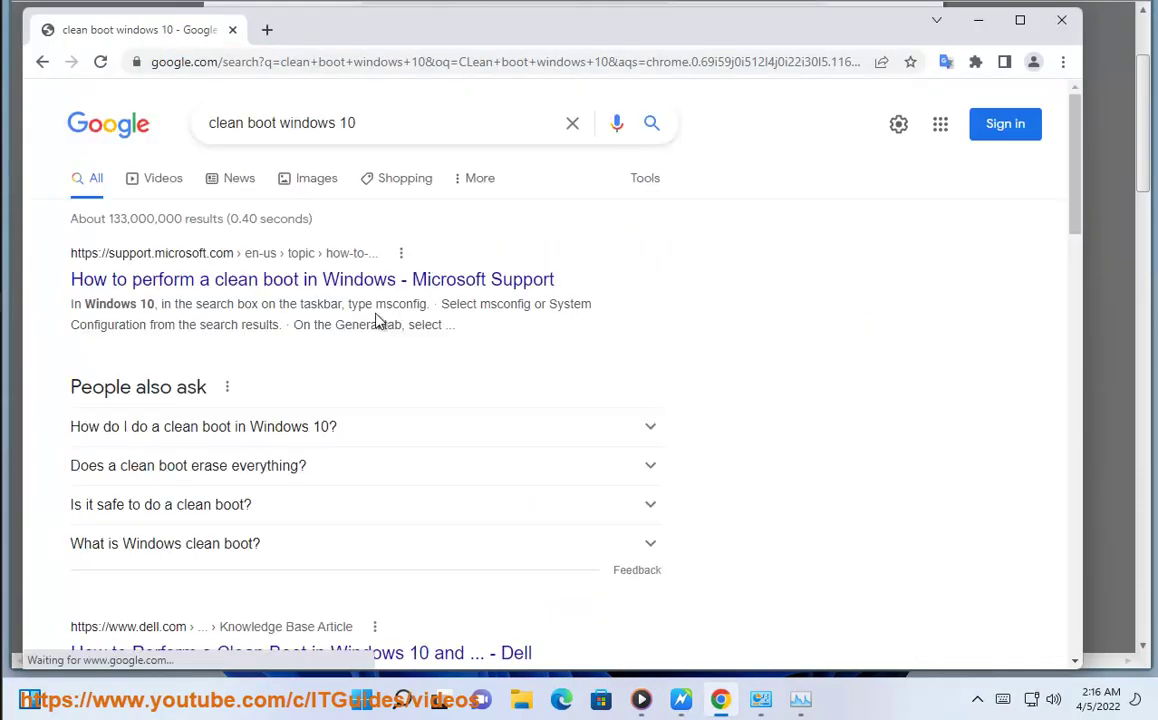
left_click_drag(472, 333, 34, 279)
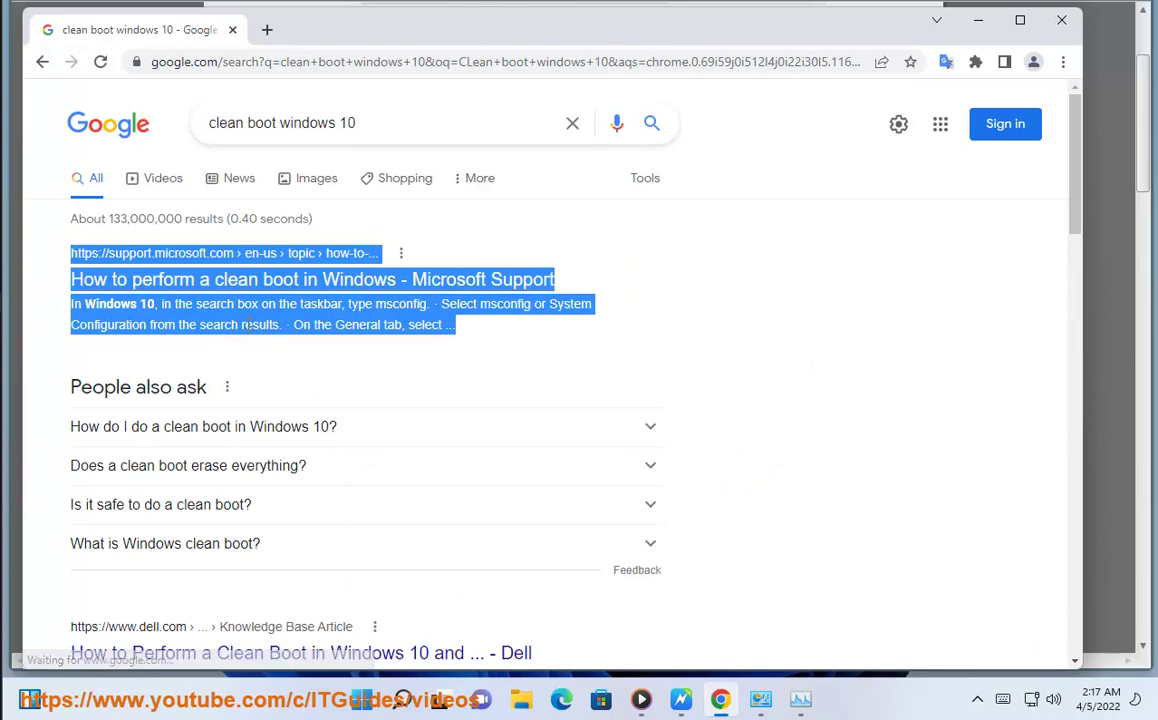
Step: Run msconfig and disable all non-Microsoft services in System Configuration, then OK
key("super+r")
left_click(155, 638)
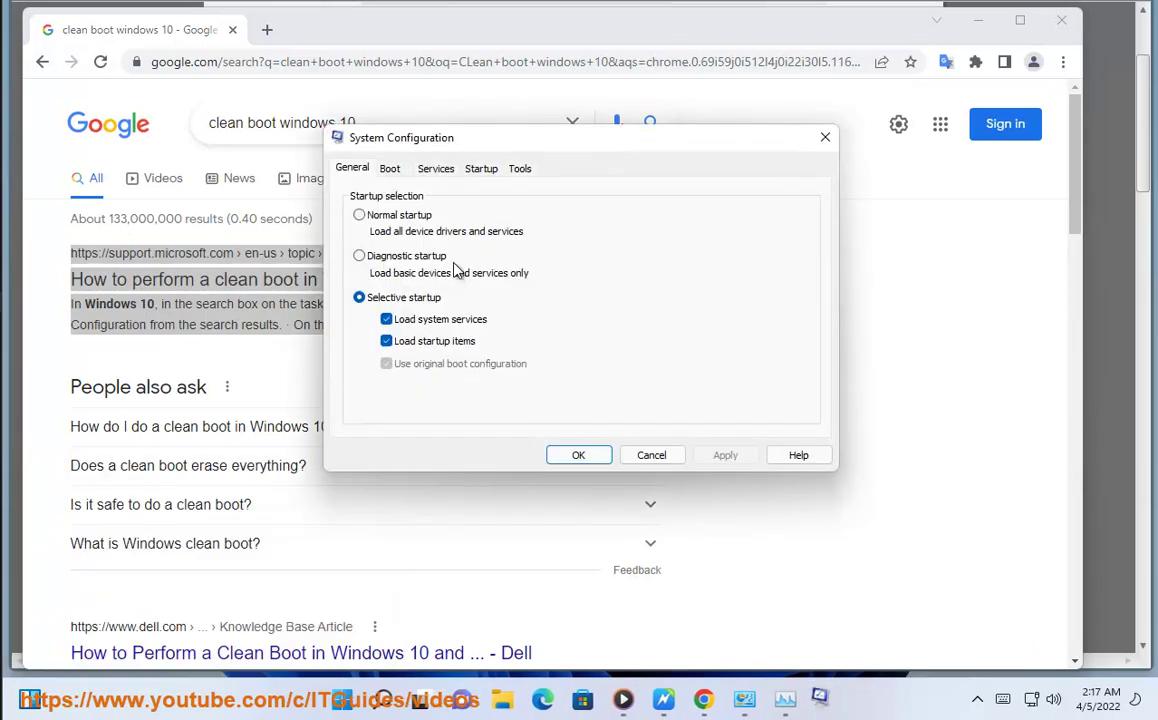
left_click(440, 171)
left_click(393, 424)
left_click(778, 407)
left_click(577, 456)
Step: Check Task Manager's Startup tab shows every startup app disabled, then close Task Manager
key("ctrl+shift+Escape")
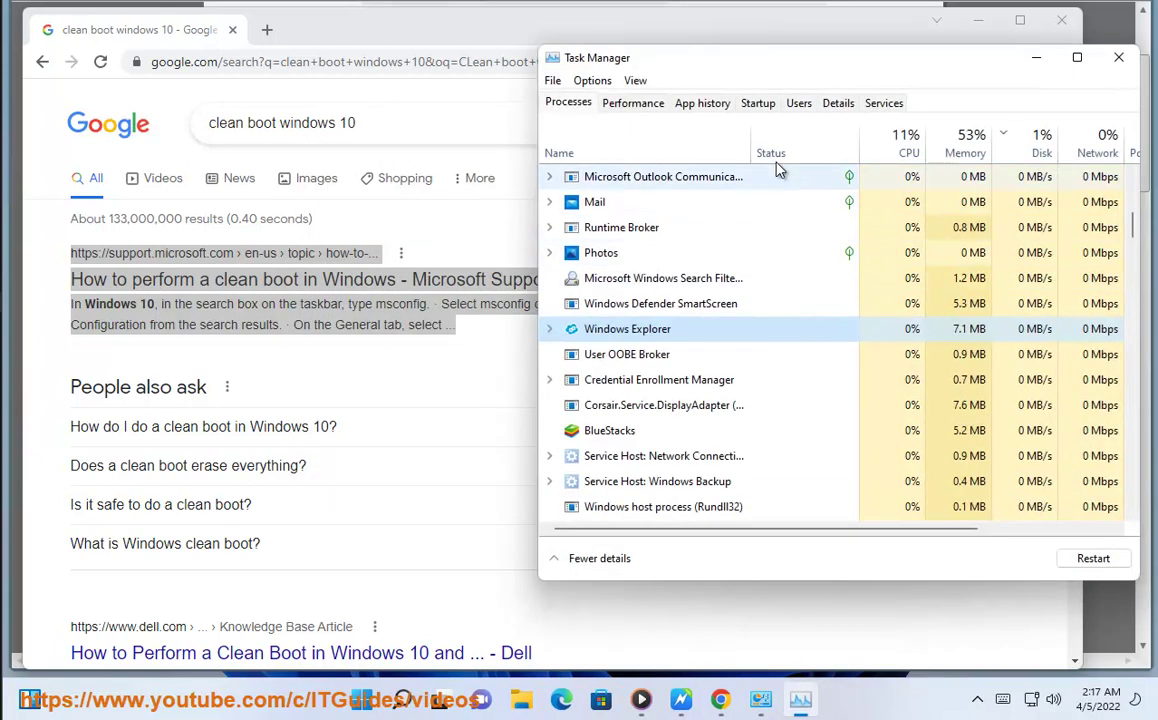
left_click(762, 103)
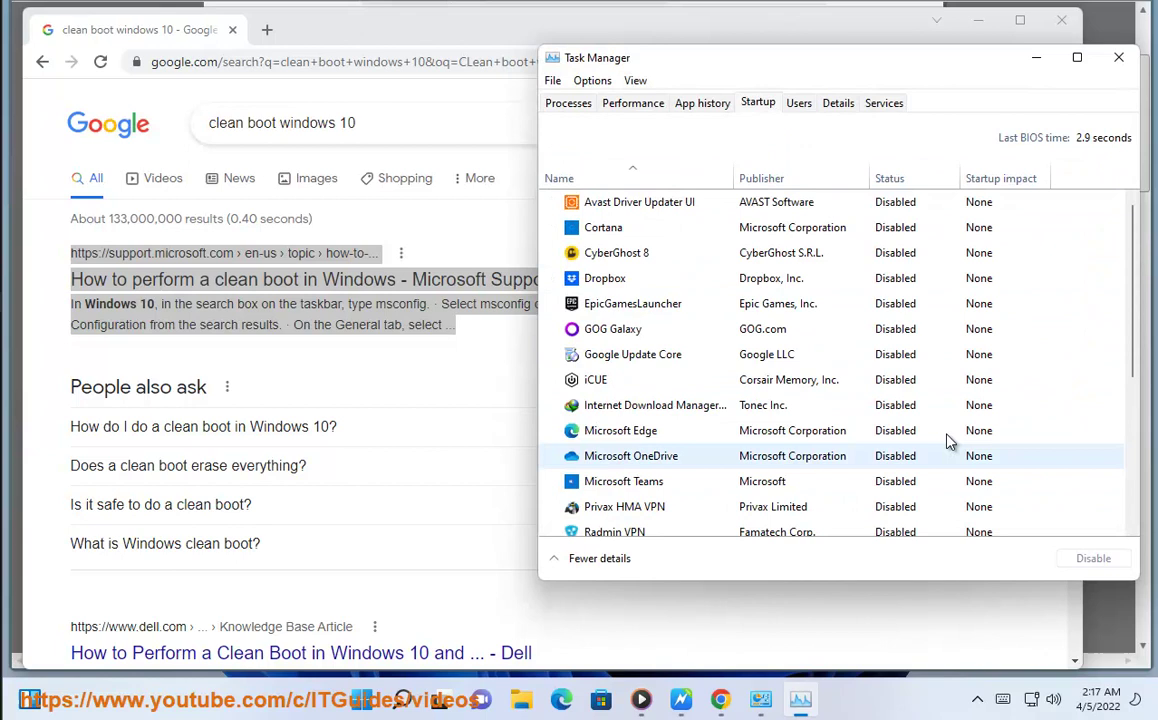
key("alt+F4")
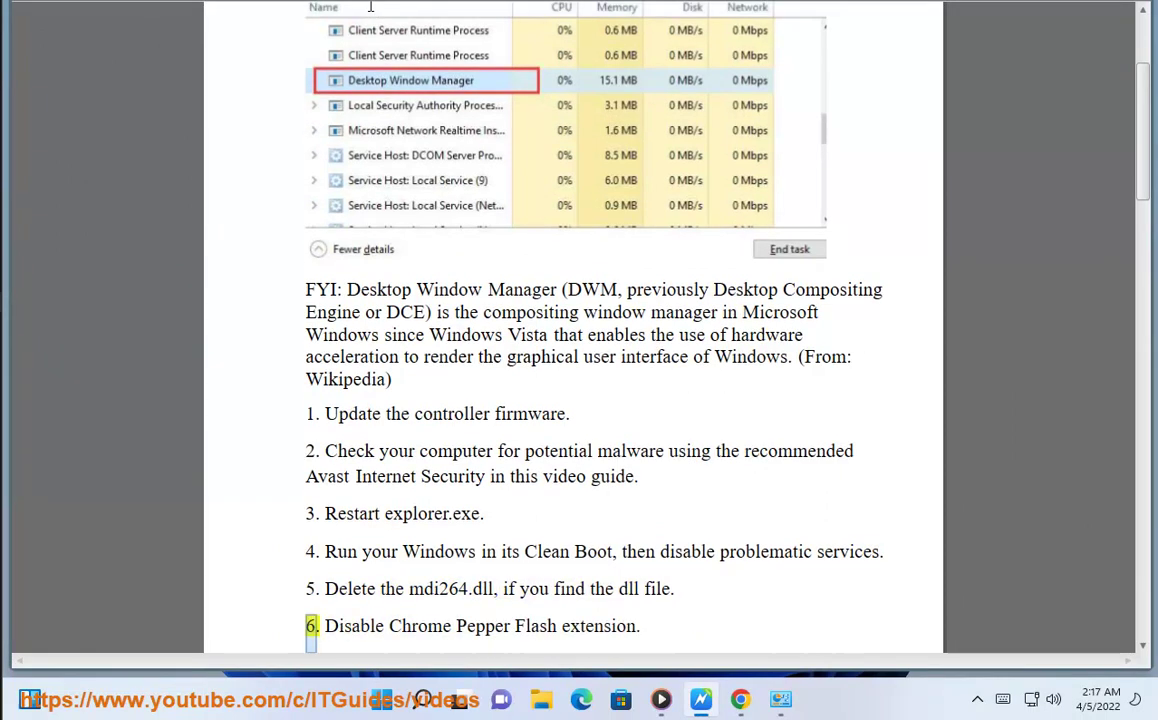
Step: Copy the 'mdi264.dll' file name from step 5 and open File Explorer
left_click_drag(497, 589, 430, 598)
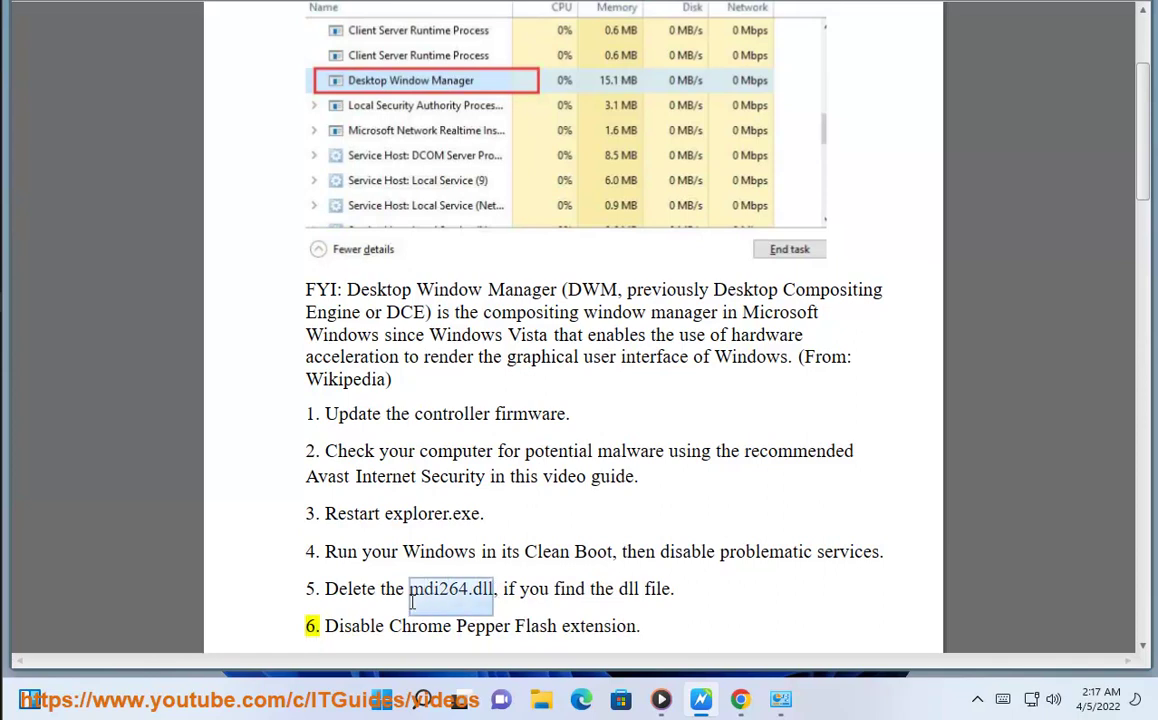
left_click(535, 704)
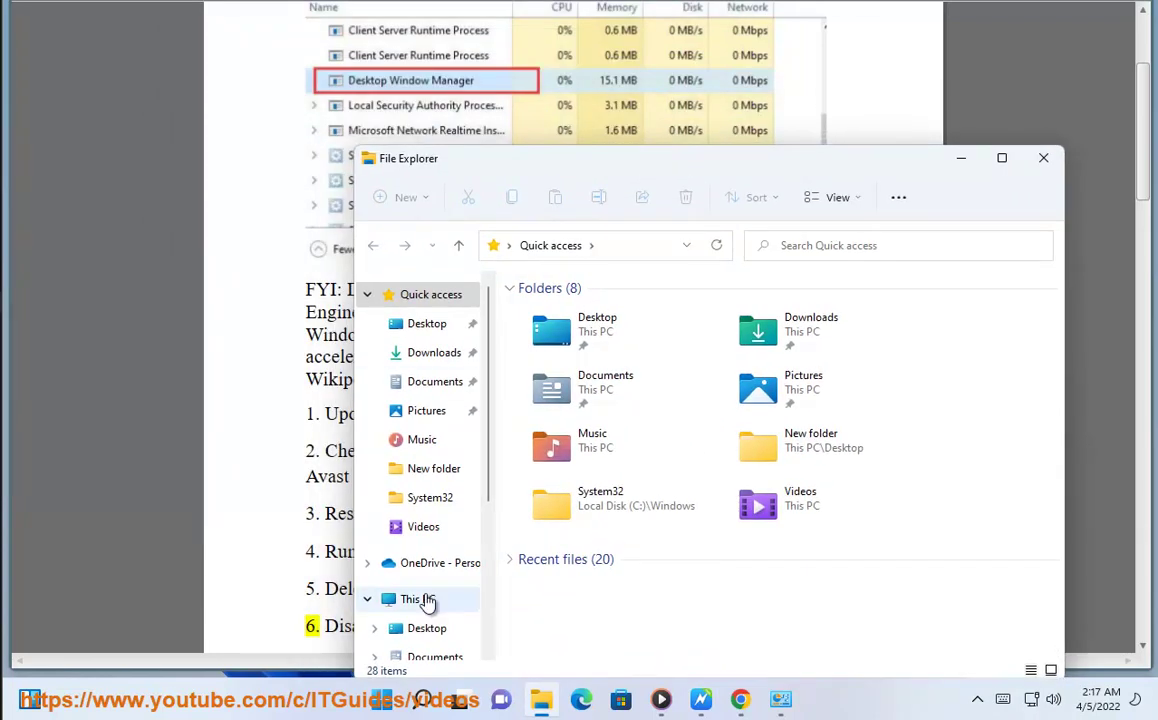
Step: Search This PC for the pasted file name mdi264.dll
left_click(425, 600)
left_click(829, 244)
type("mdi264.dll")
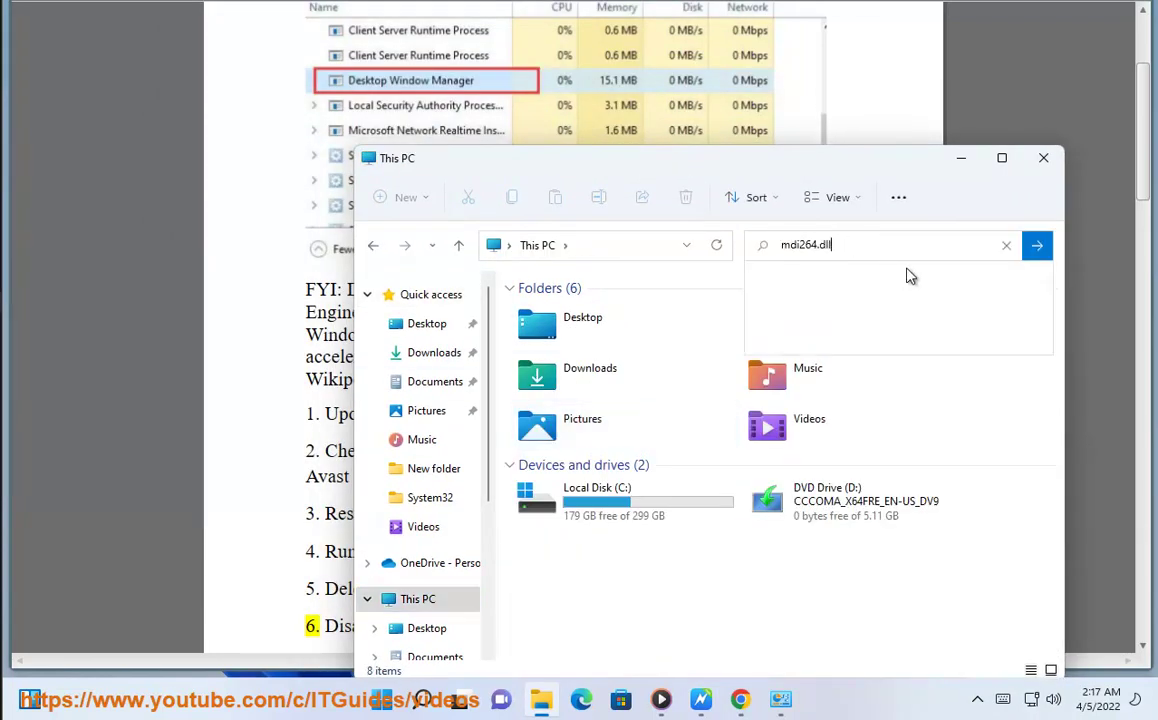
left_click(1035, 250)
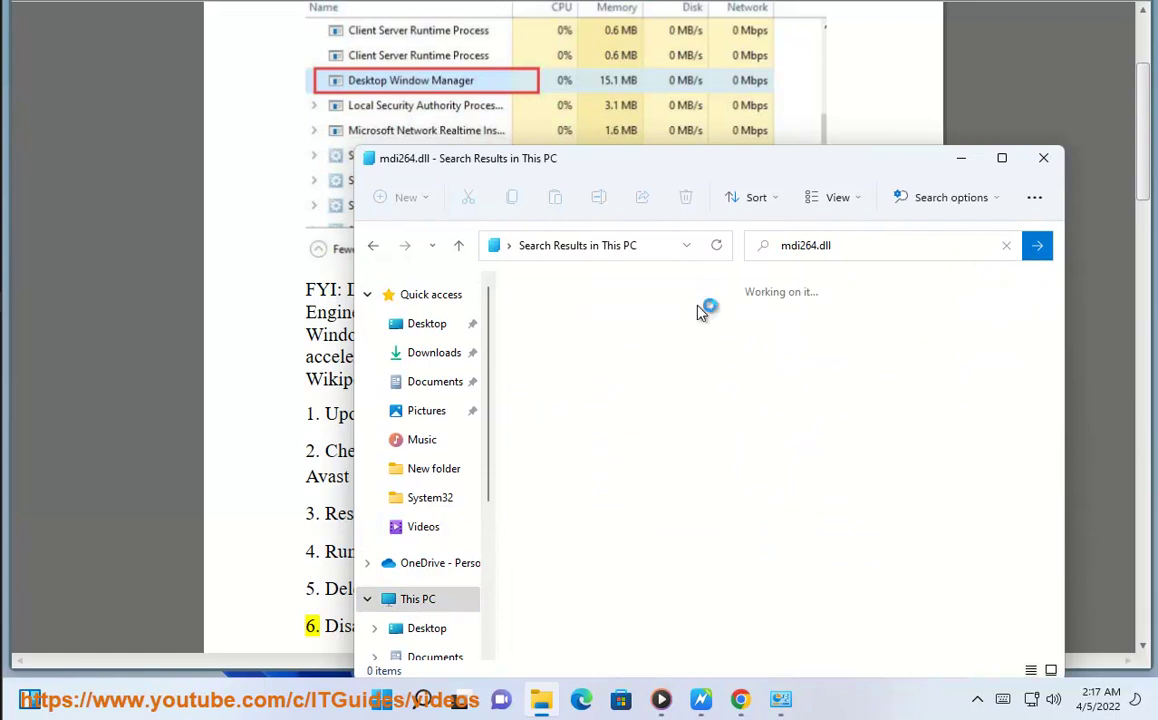
Step: Minimize the search window and bring Chrome back to the front
left_click(961, 158)
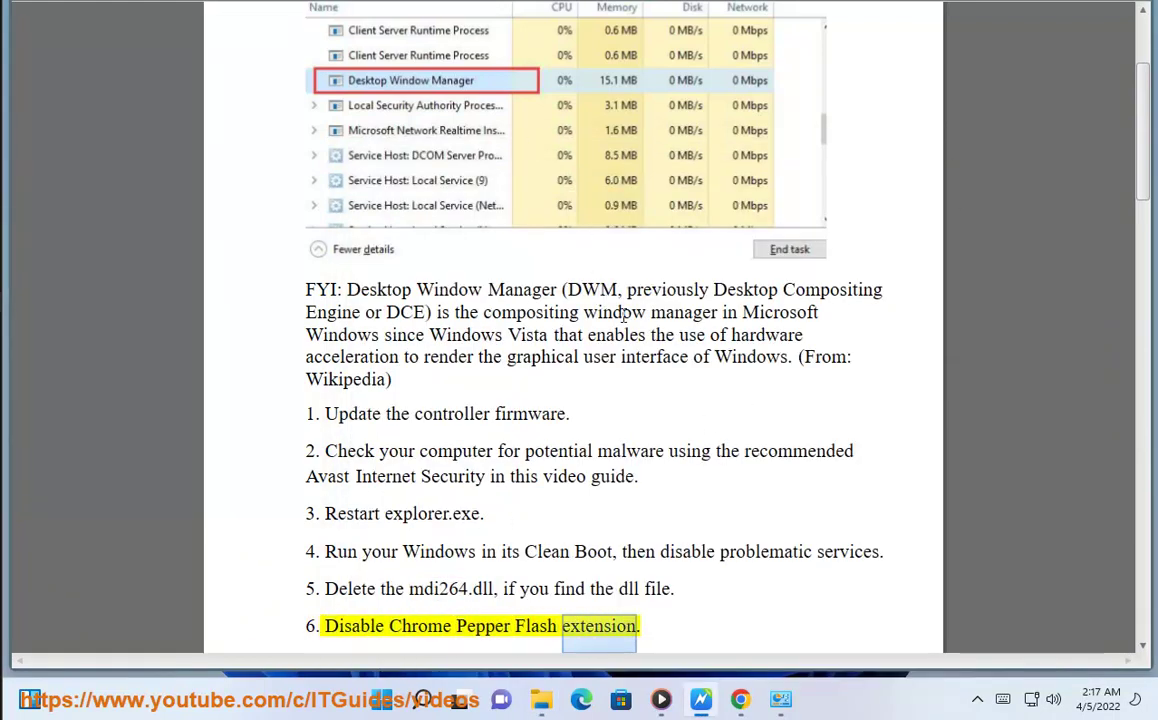
scroll(318, 2, "down", 1)
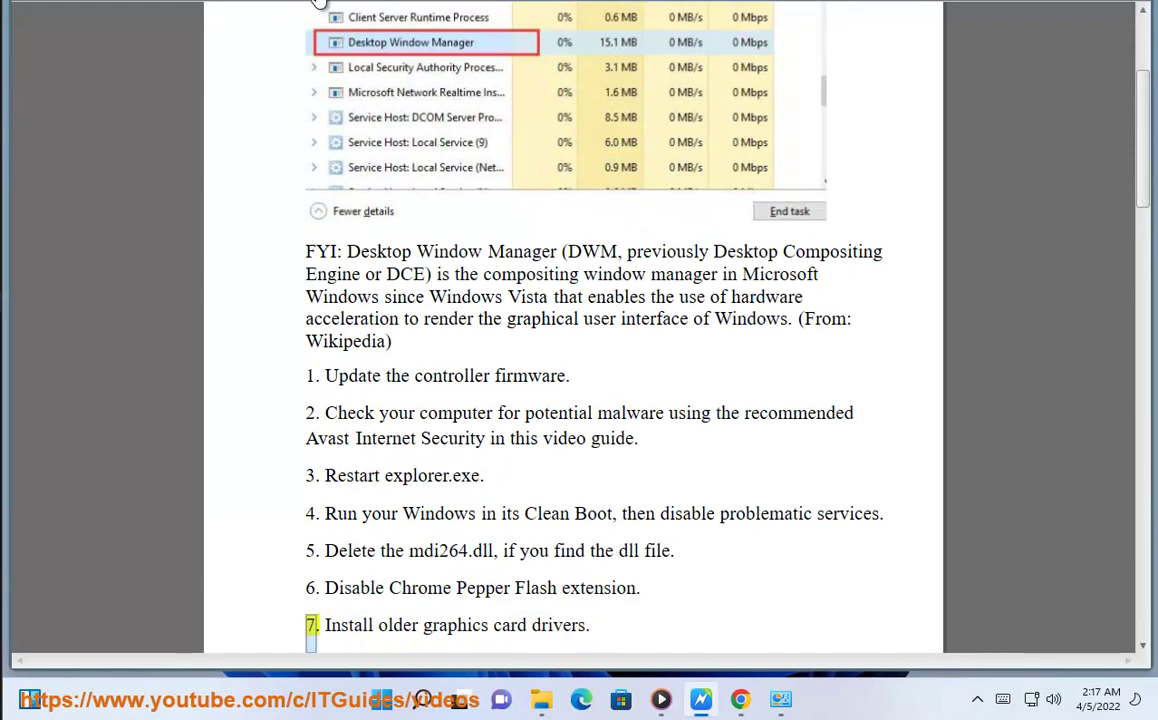
left_click(740, 699)
Step: Open Chrome's Extensions page via More tools, see only Google Translate 2.0.12, then minimize Chrome
left_click(1063, 62)
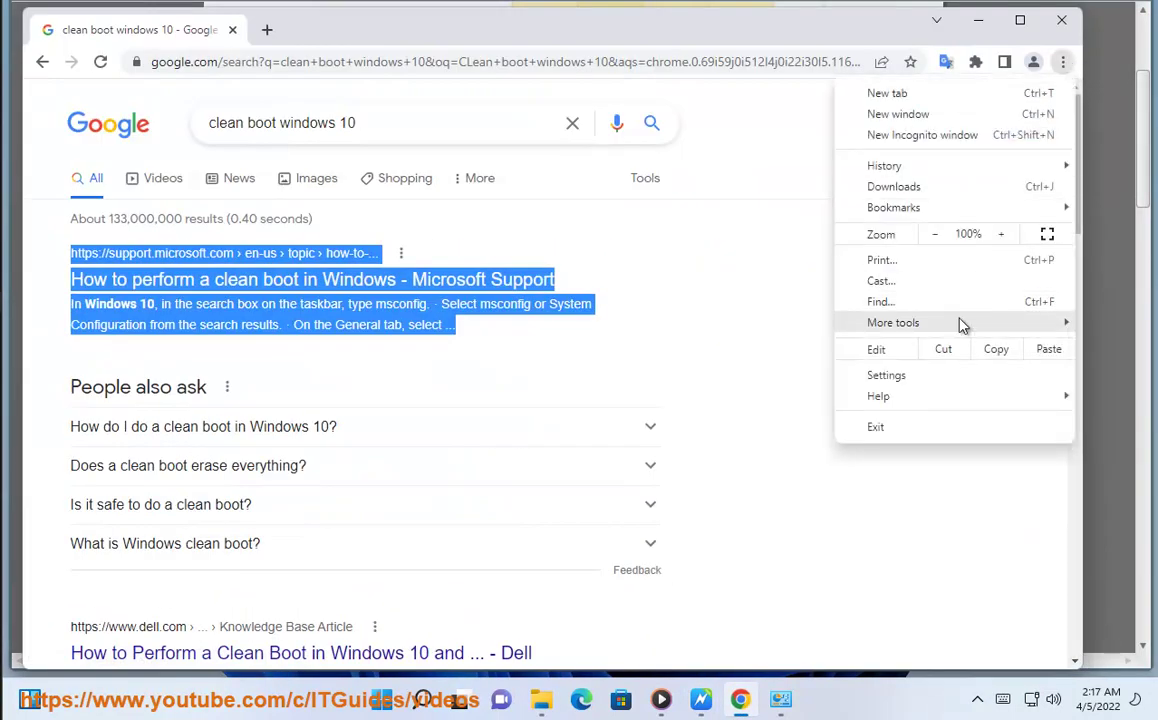
mouse_move(958, 325)
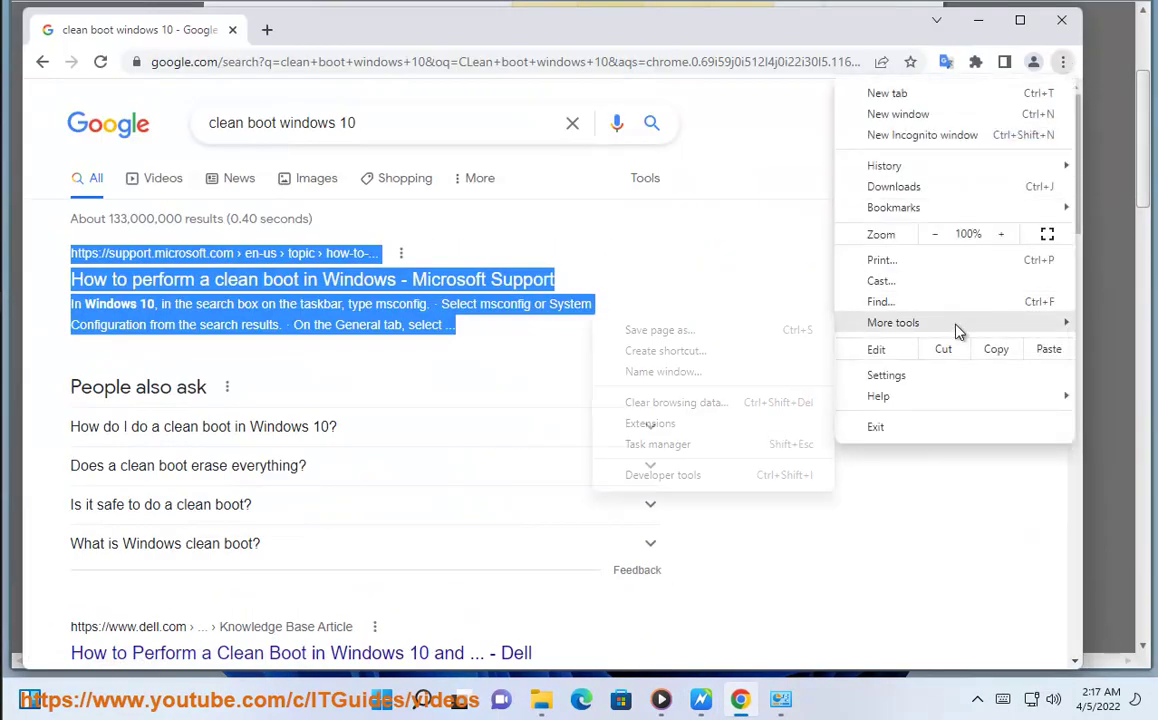
left_click(719, 436)
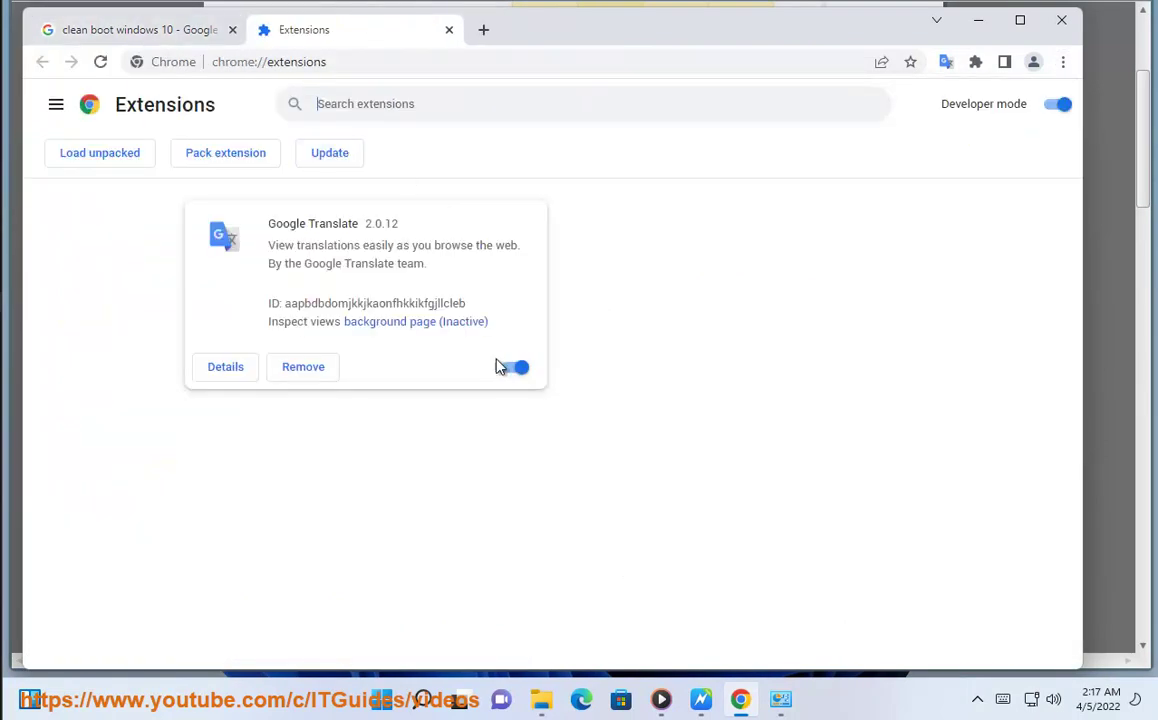
left_click(978, 20)
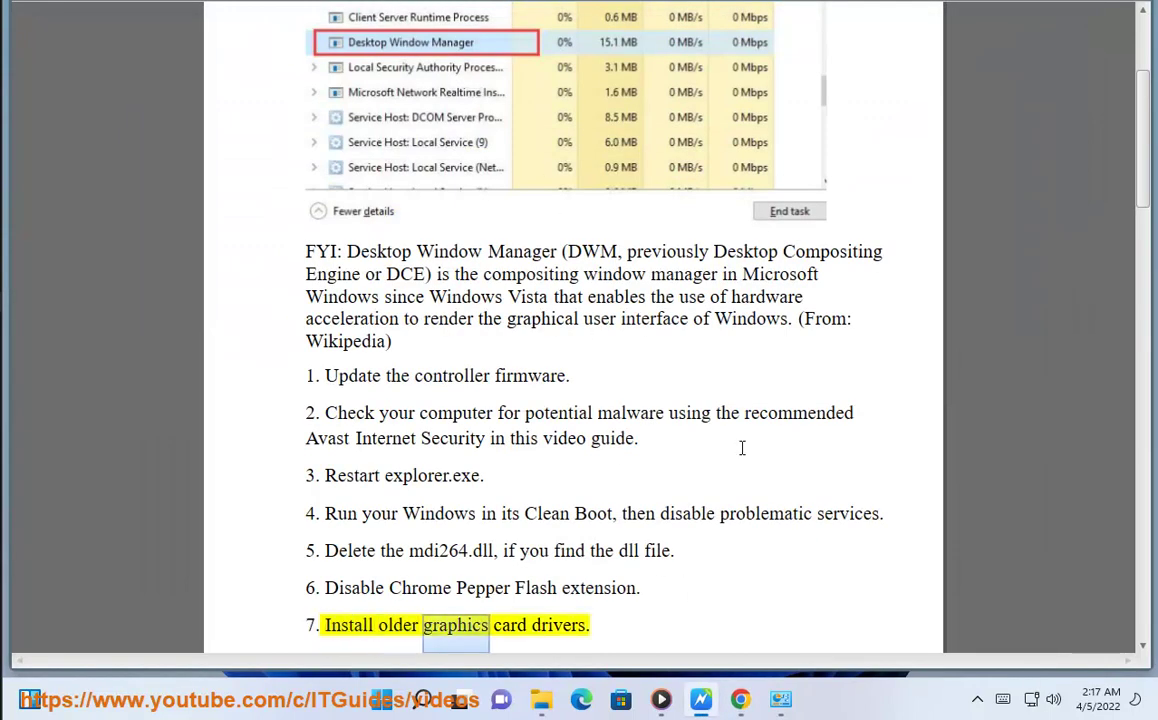
Step: Scroll to page 2 showing step 8 (performance settings) and step 9 (SFC & DISM scan)
scroll(750, 439, "down", 3)
scroll(768, 449, "down", 1)
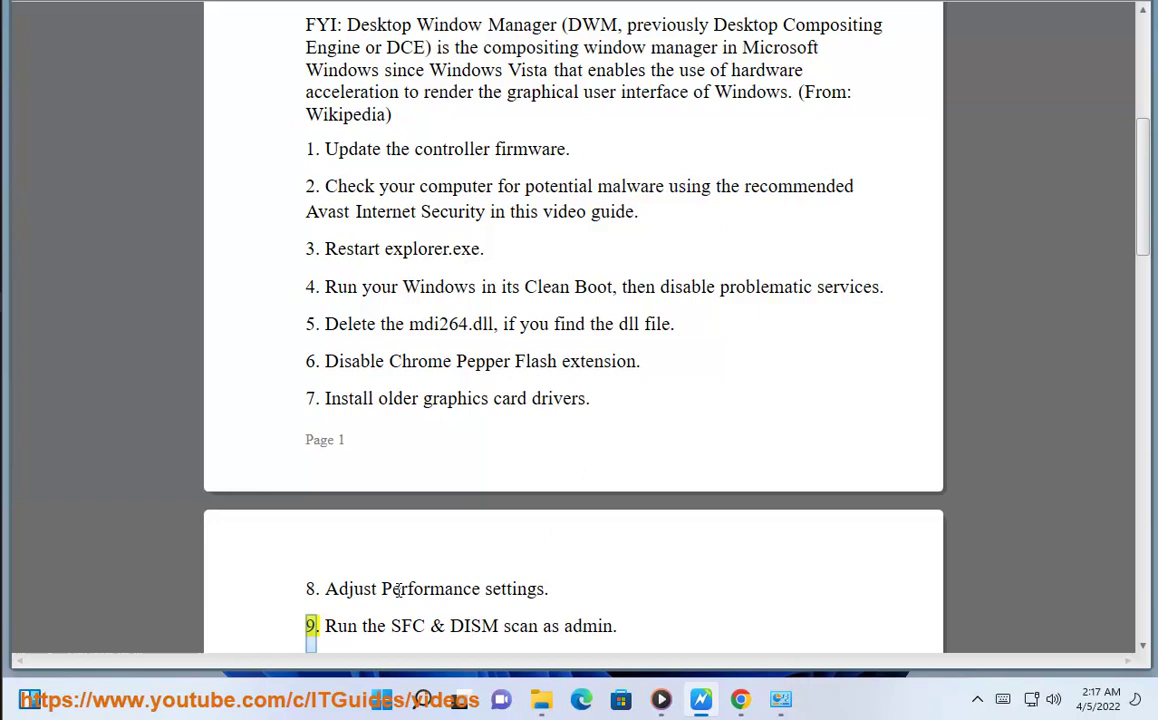
Step: Browse Control Panel's System and Security to the power plan settings, then close them
left_click(381, 701)
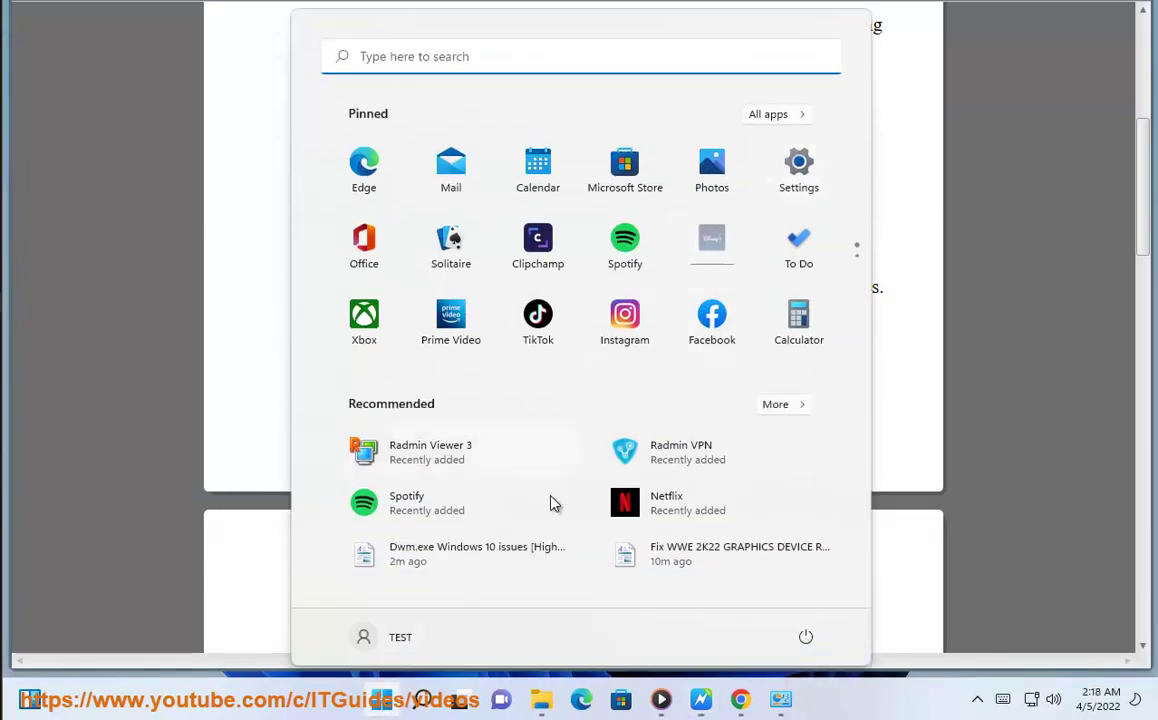
left_click(437, 705)
left_click(713, 222)
left_click(436, 216)
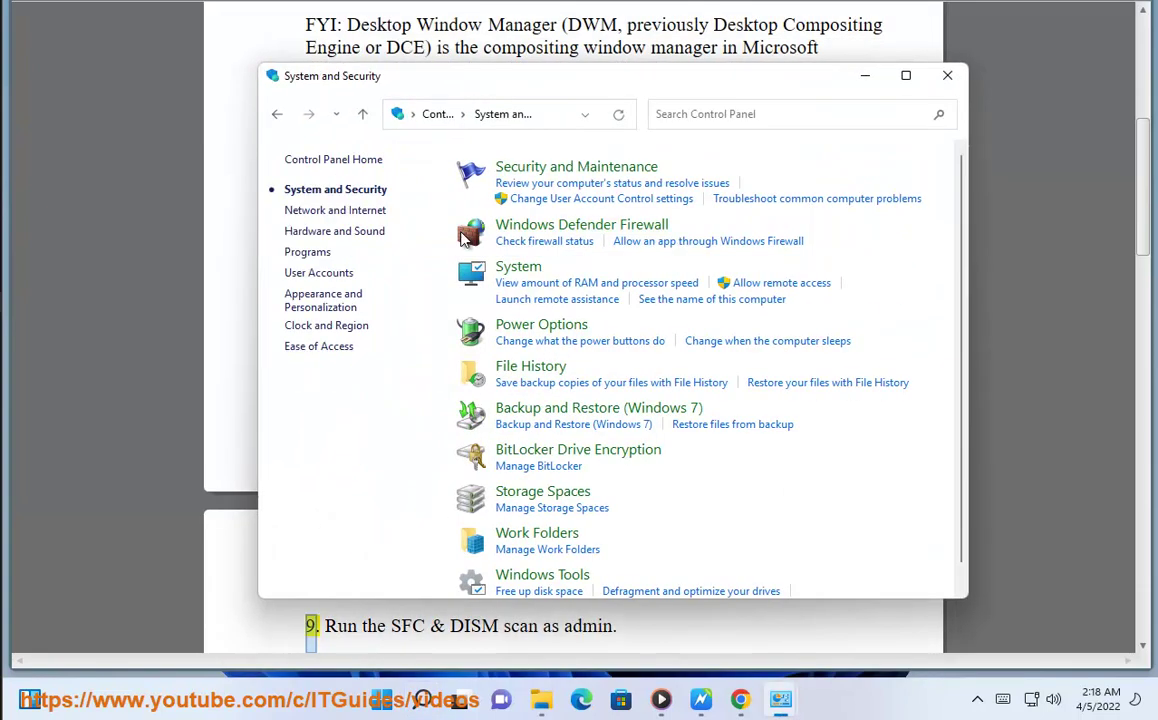
left_click(541, 325)
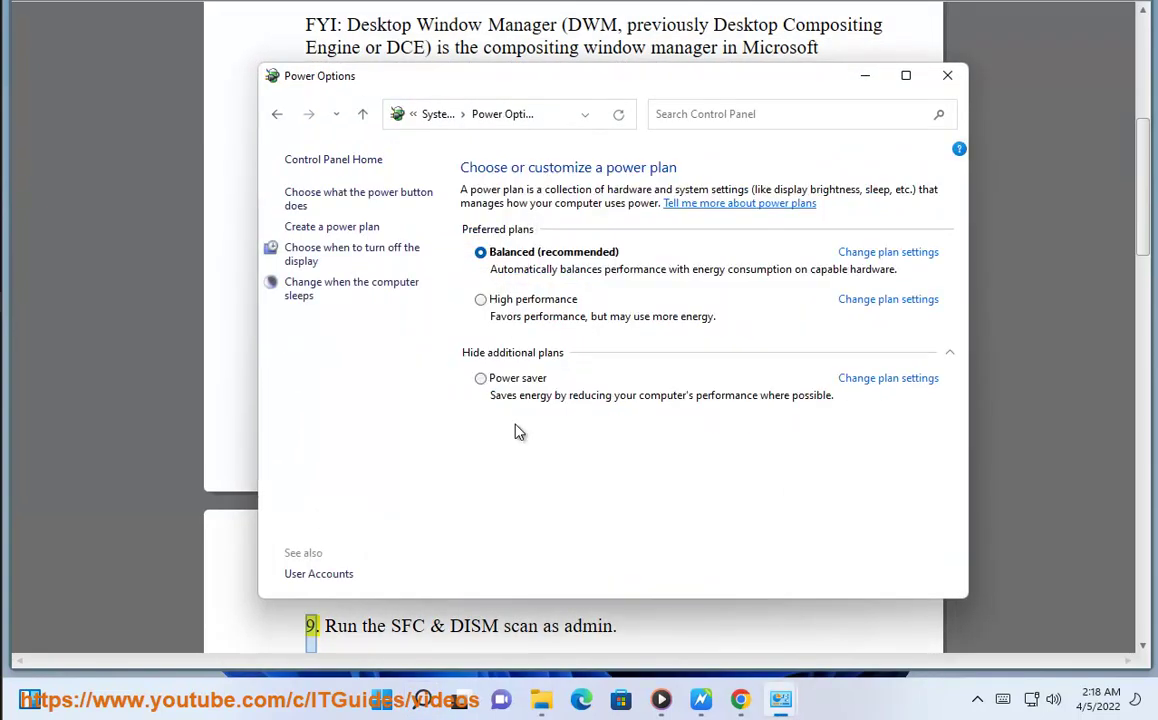
left_click(946, 76)
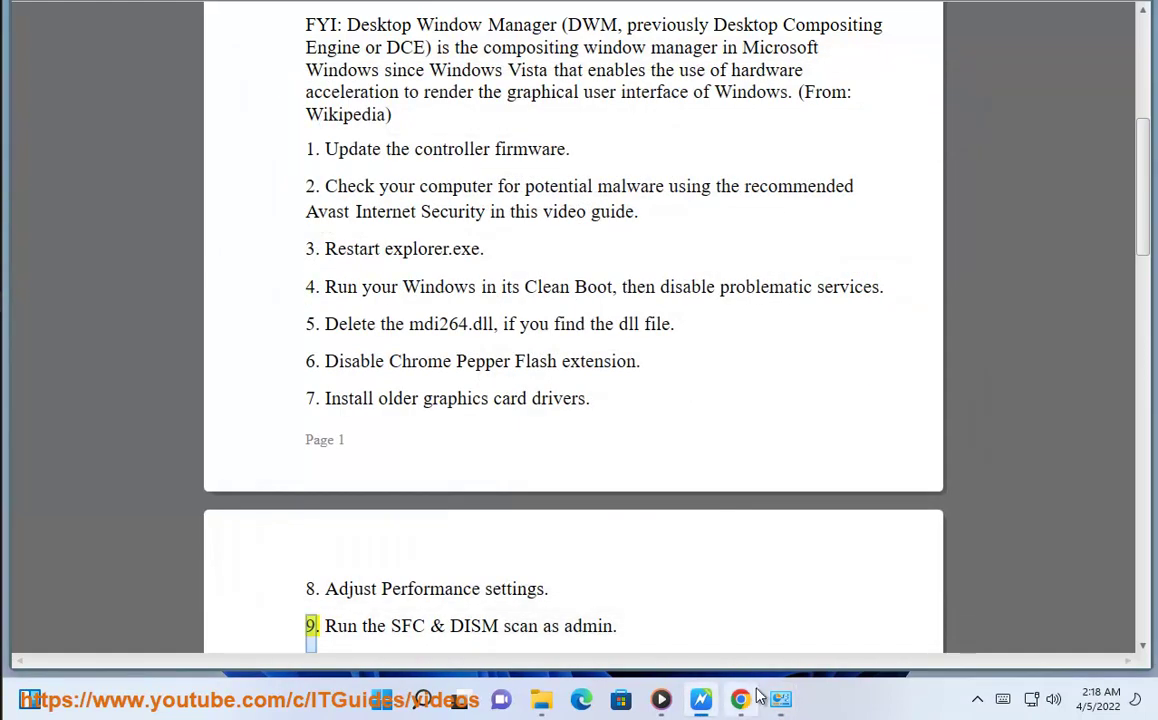
Step: From This PC's Properties, open Advanced system settings and centre the System Properties dialog
left_click(538, 702)
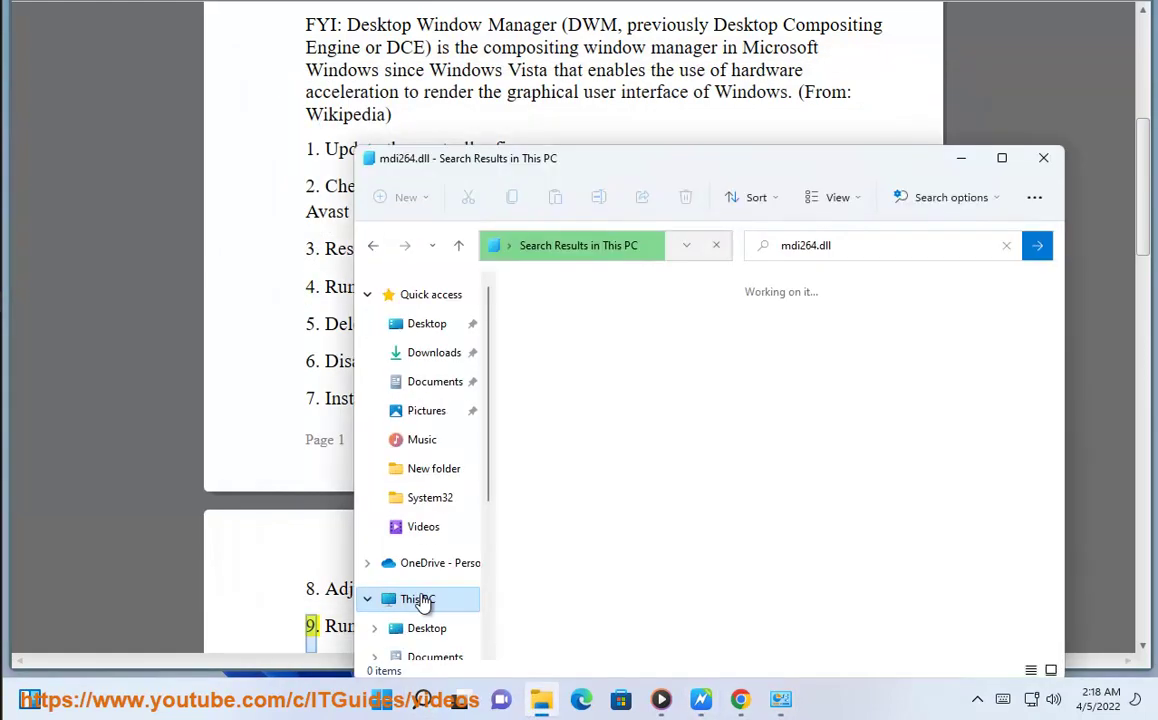
right_click(425, 600)
left_click(485, 540)
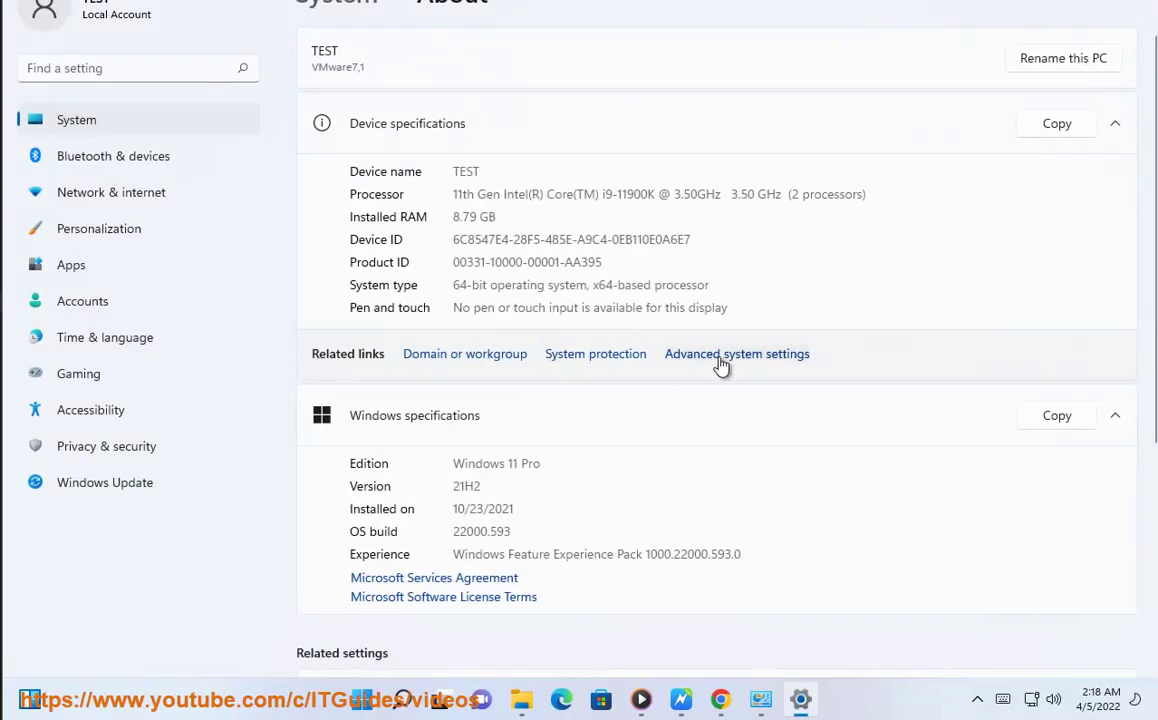
left_click(724, 356)
left_click_drag(289, 2, 790, 150)
Step: Set Performance Options to Adjust for best performance, confirm, and close all the windows
left_click(846, 279)
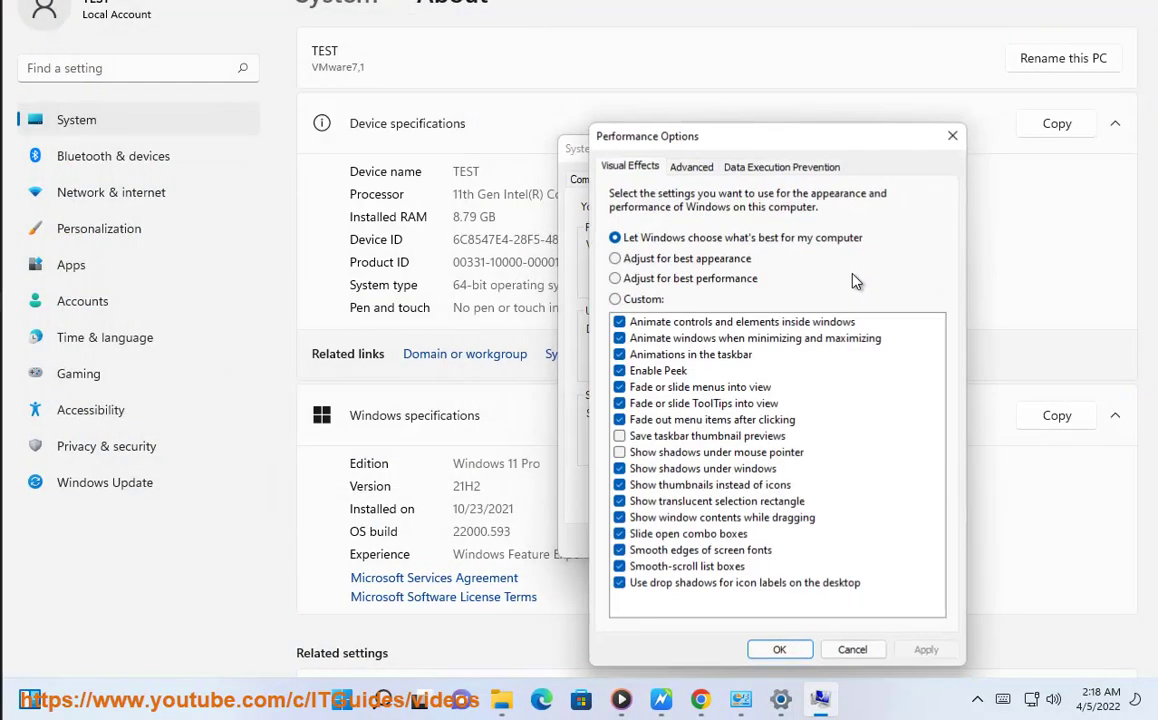
left_click(657, 280)
left_click(766, 651)
left_click(910, 151)
key("alt+F4")
left_click(1042, 157)
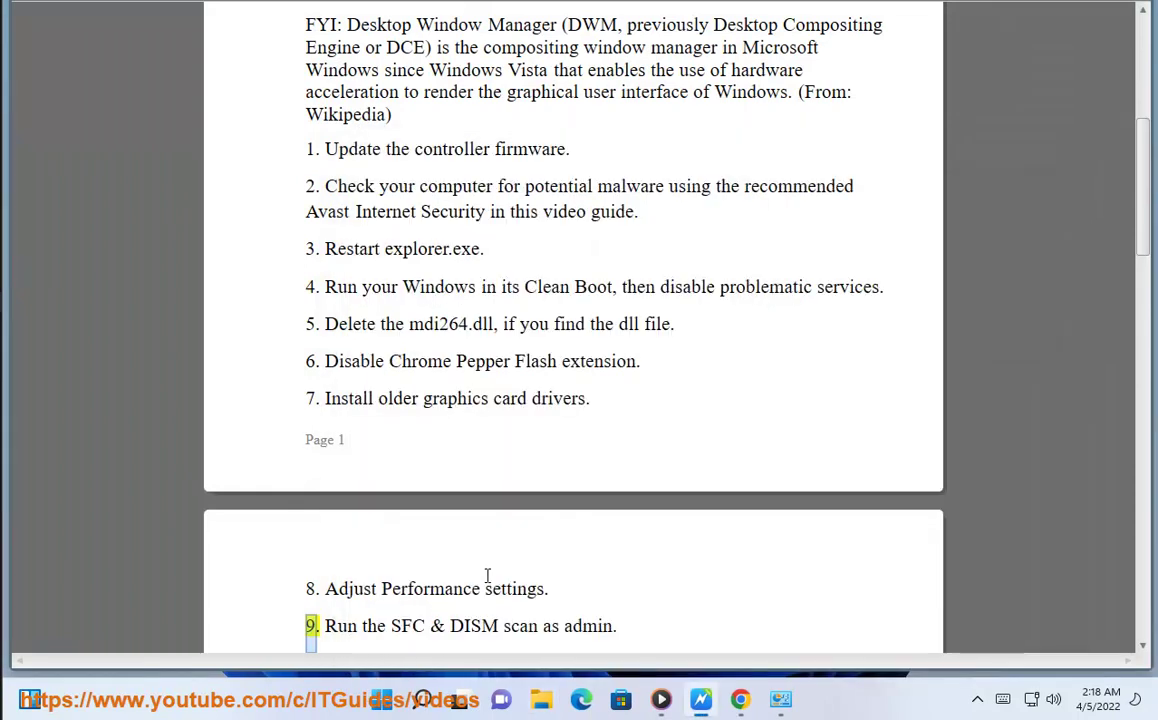
Step: Start Command Prompt as administrator, move it to the right, and bring the guide forward
left_click(421, 699)
right_click(850, 213)
left_click(812, 234)
left_click(560, 449)
left_click_drag(360, 31, 837, 115)
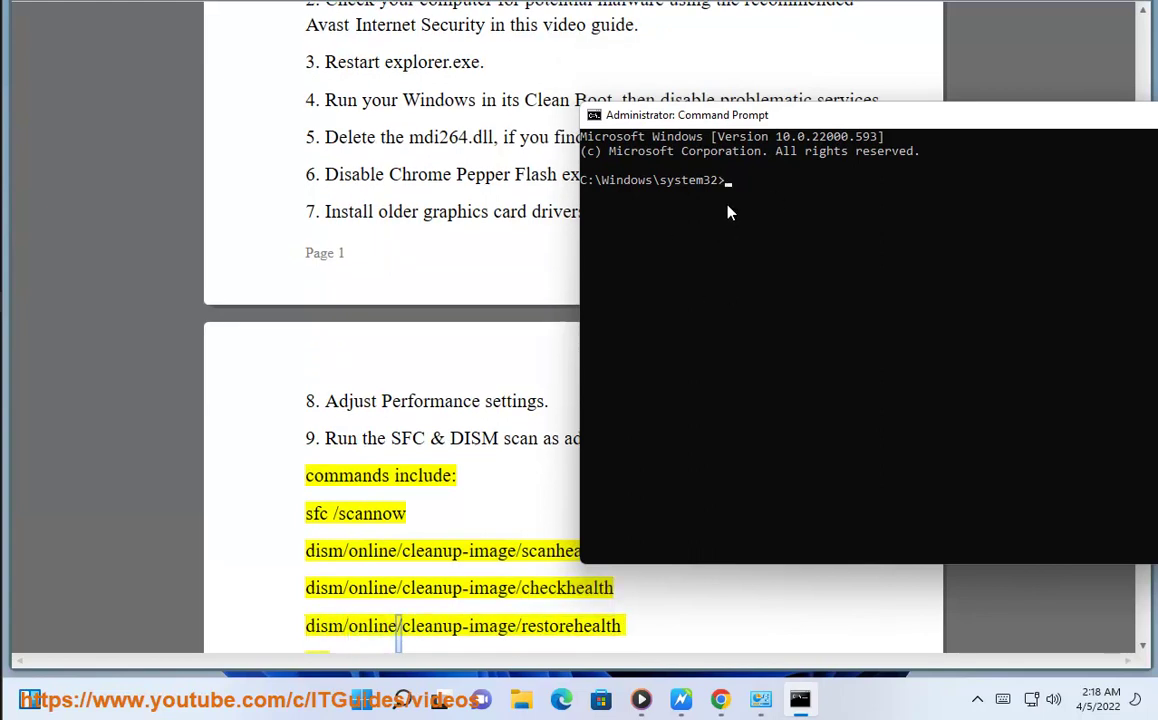
left_click(490, 525)
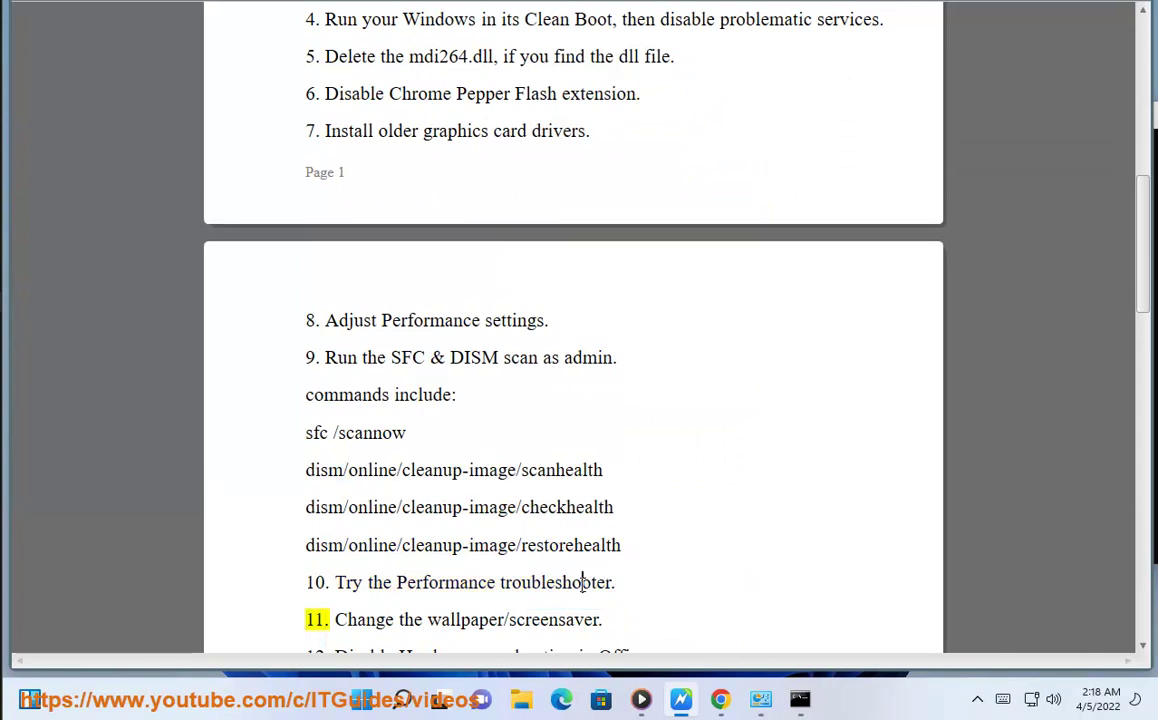
Step: Go from Control Panel home to Troubleshooting and list all available troubleshooters
mouse_move(770, 706)
left_click(760, 590)
left_click(338, 90)
left_click(338, 90)
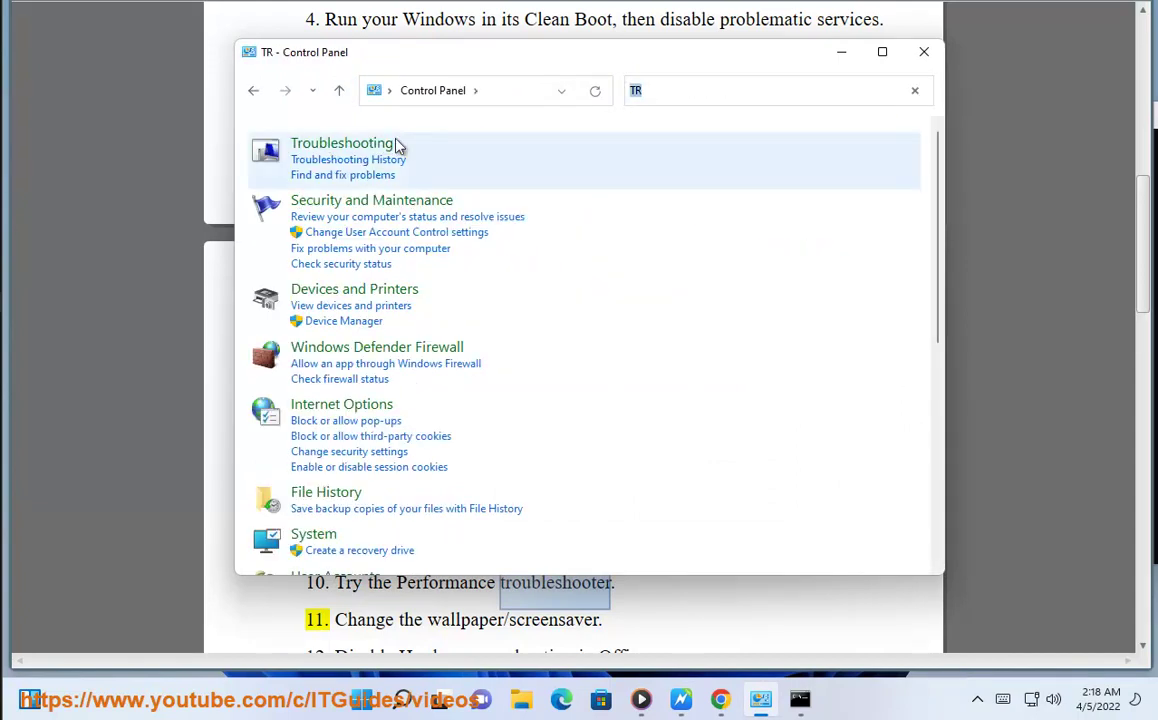
left_click(385, 146)
left_click(272, 162)
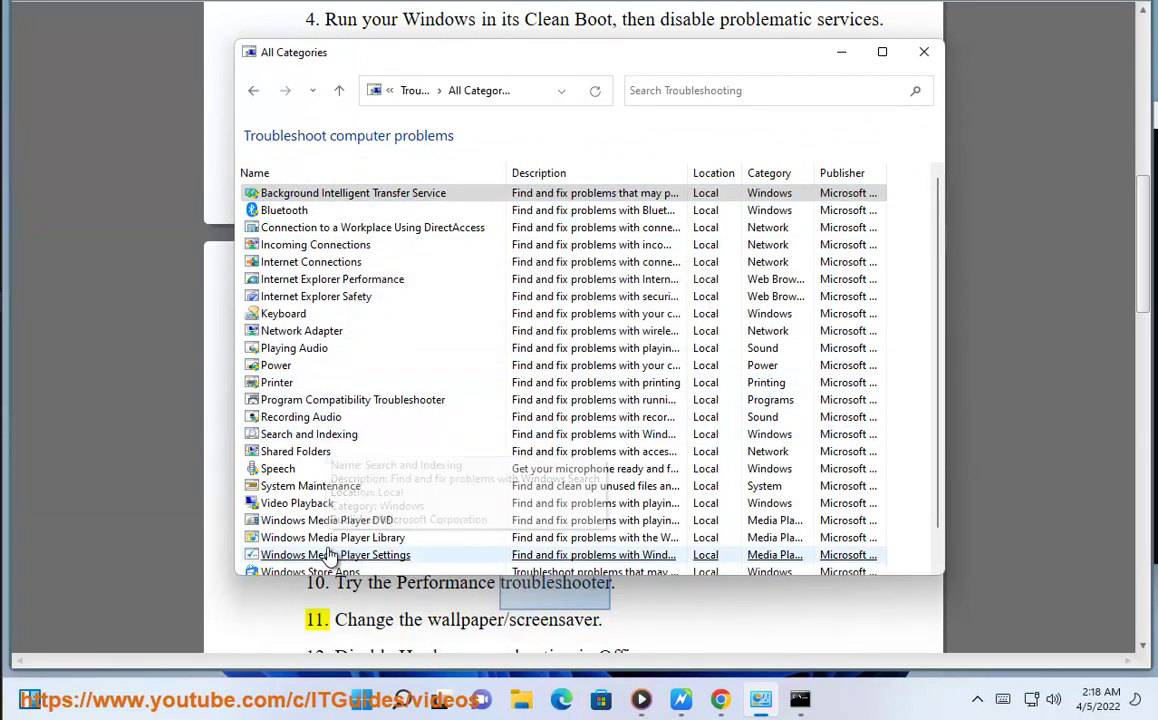
Step: Launch the System Maintenance troubleshooter, cancel it, and close the troubleshooter list
scroll(370, 535, "down", 1)
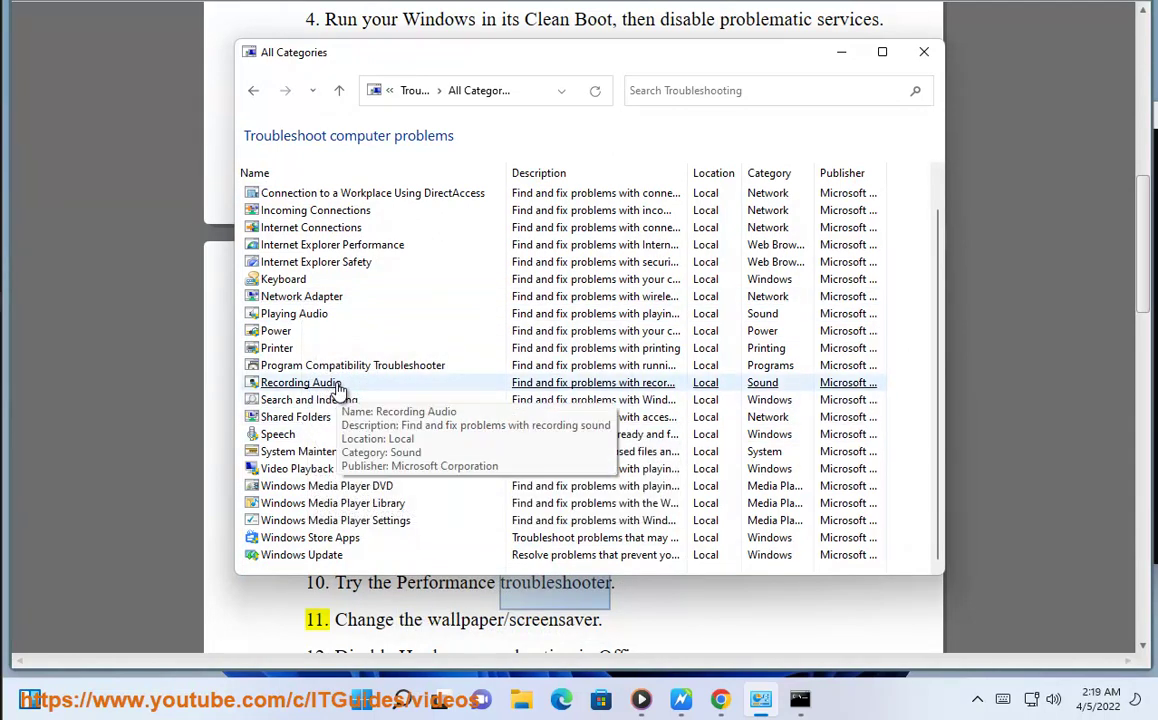
scroll(340, 402, "up", 1)
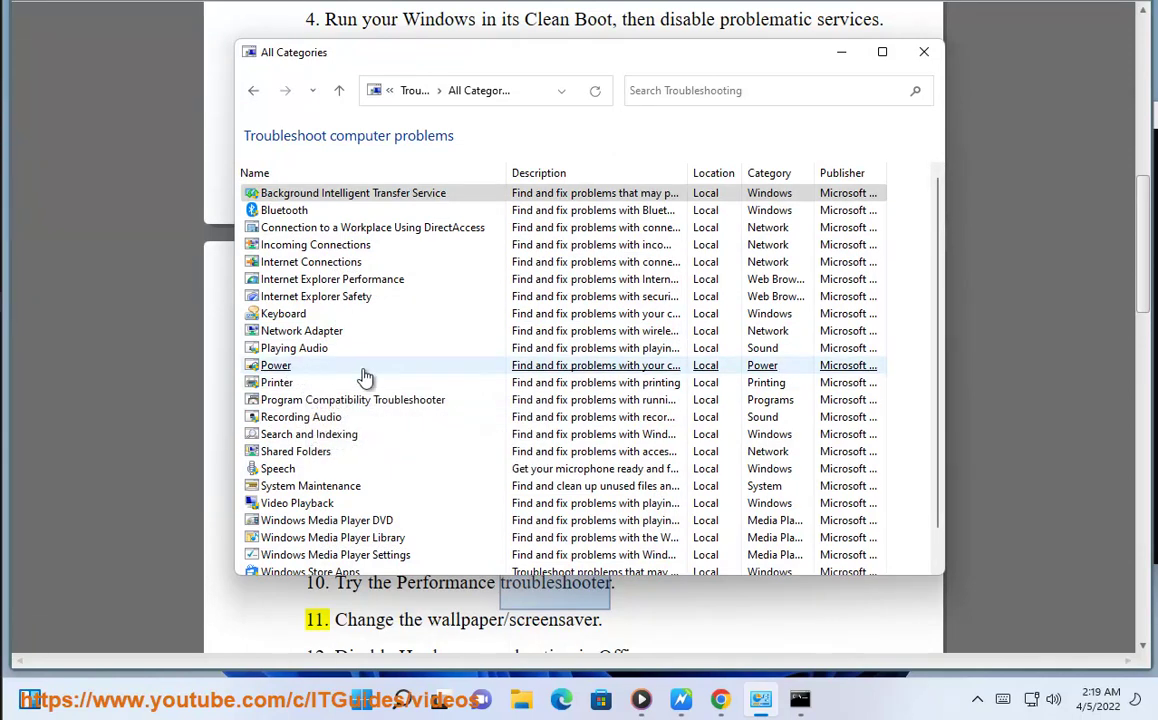
left_click(342, 494)
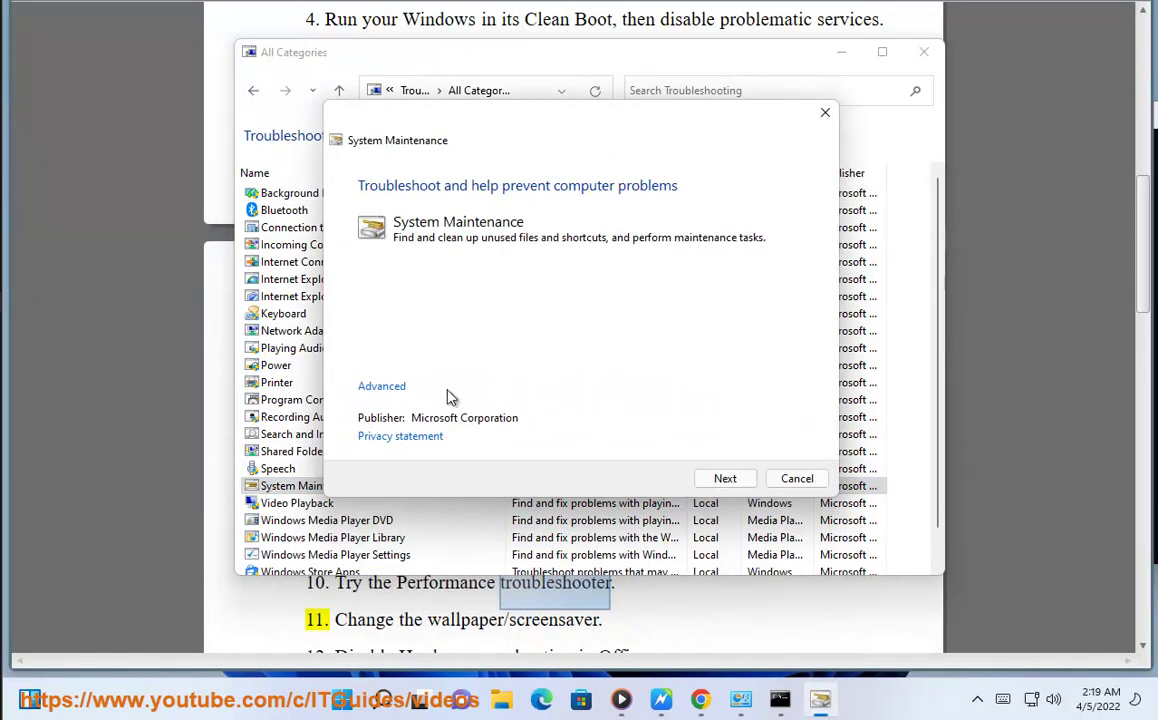
left_click(797, 478)
left_click(923, 52)
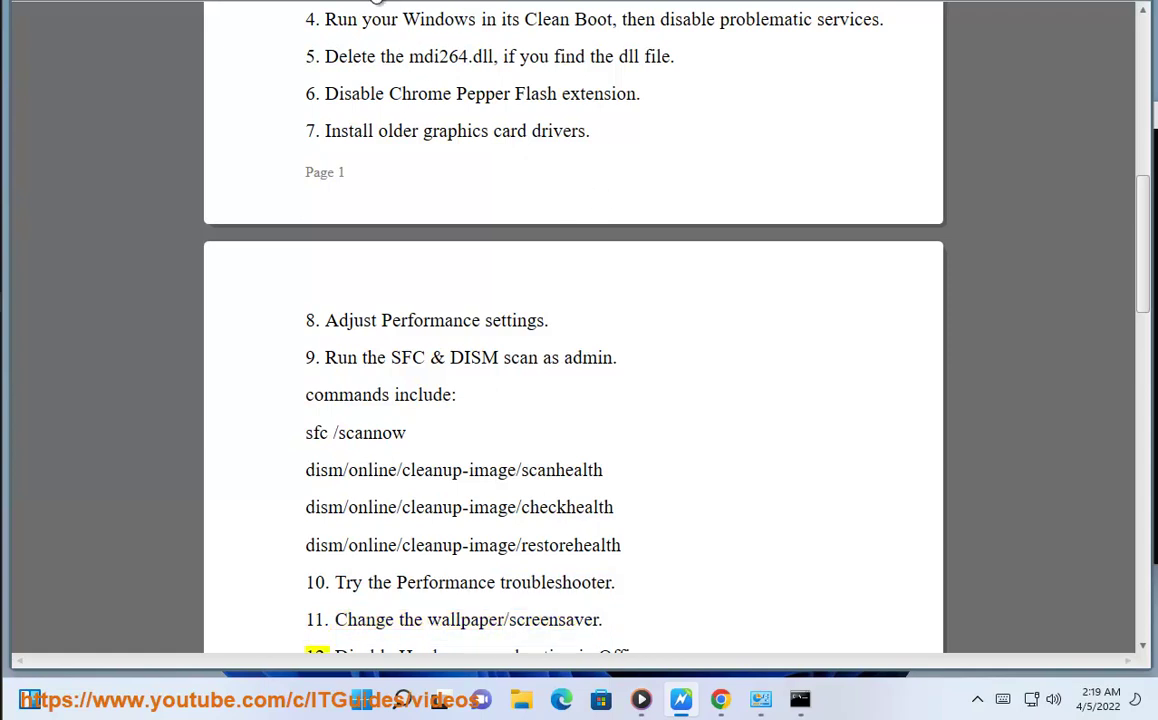
Step: Reach Personalization > Background via Settings' Display page, then switch back to the guide
left_click(366, 701)
left_click(798, 162)
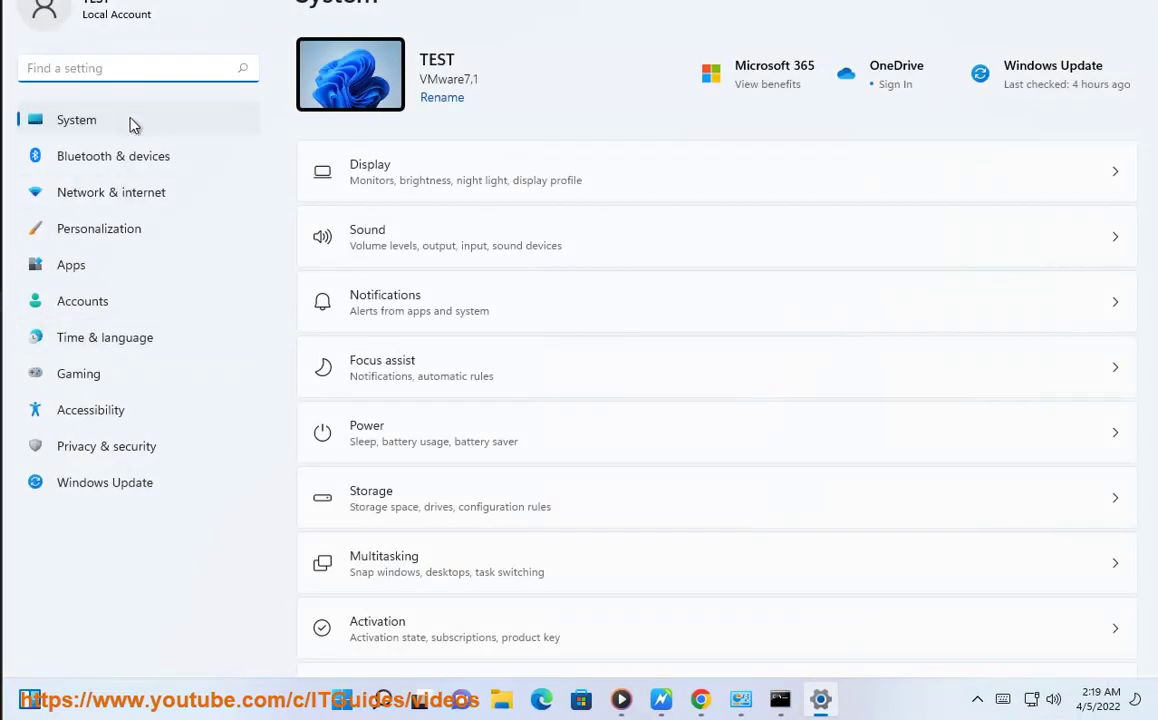
left_click(505, 150)
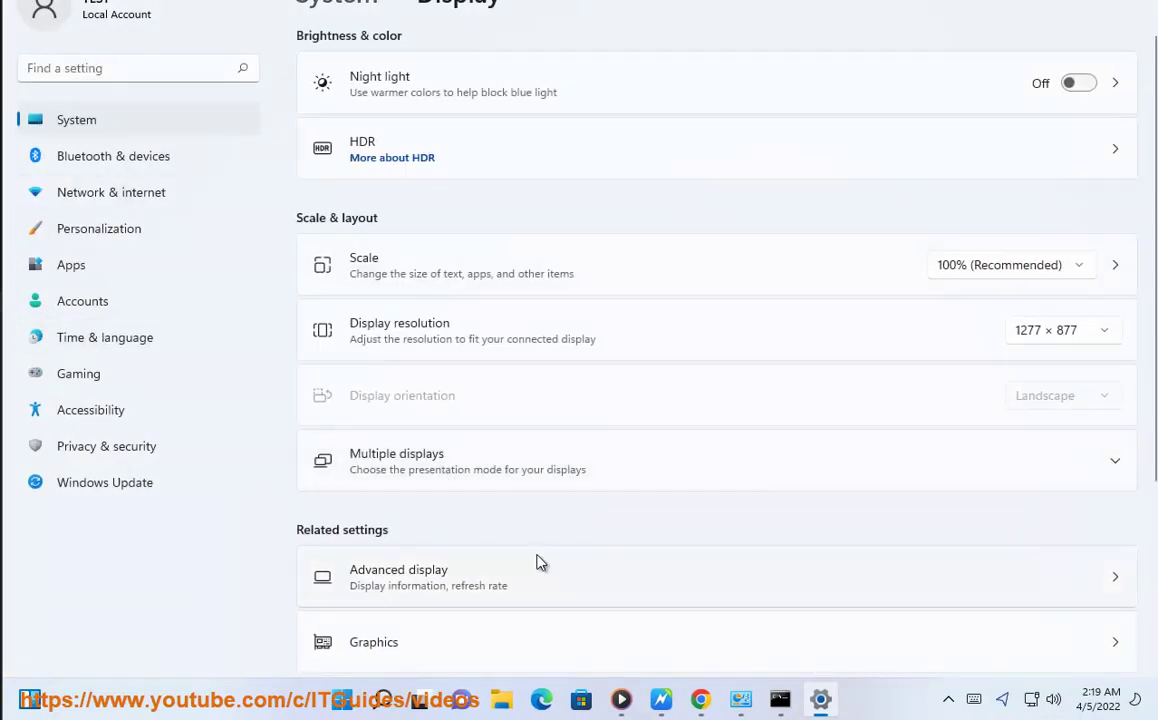
left_click(157, 237)
left_click(497, 309)
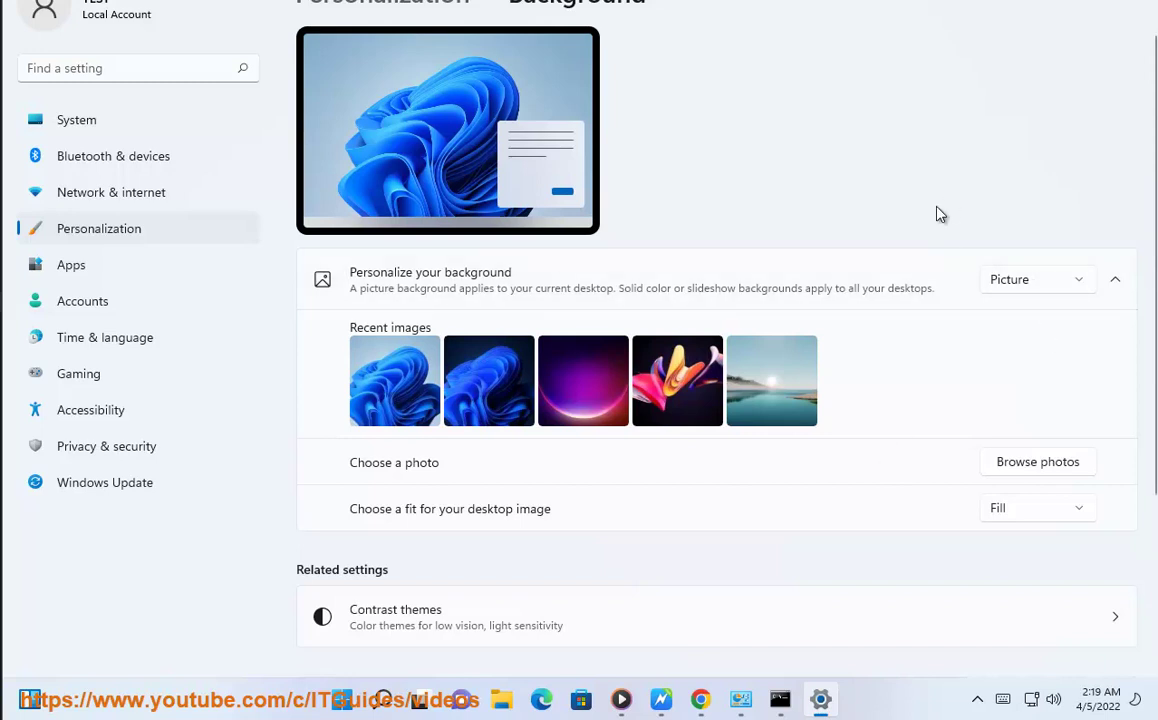
key("alt+Tab")
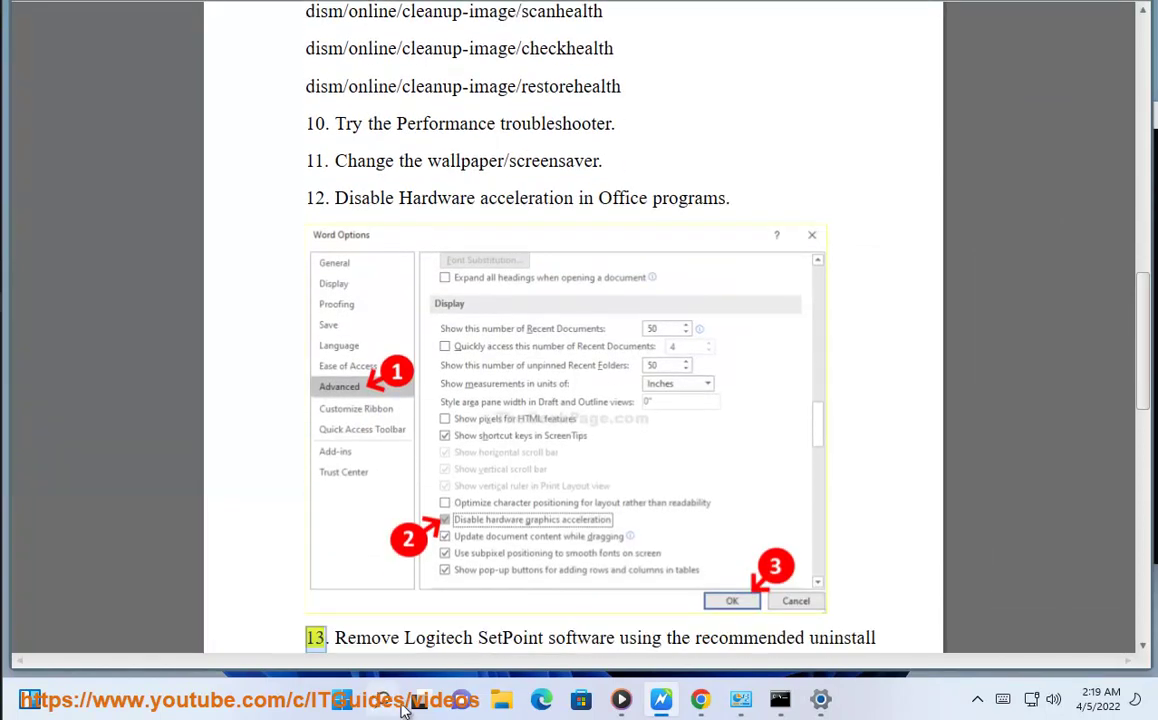
Step: Launch Word, dismiss the default-program prompt, and open the Word Options dialog
left_click(420, 678)
type("WORD")
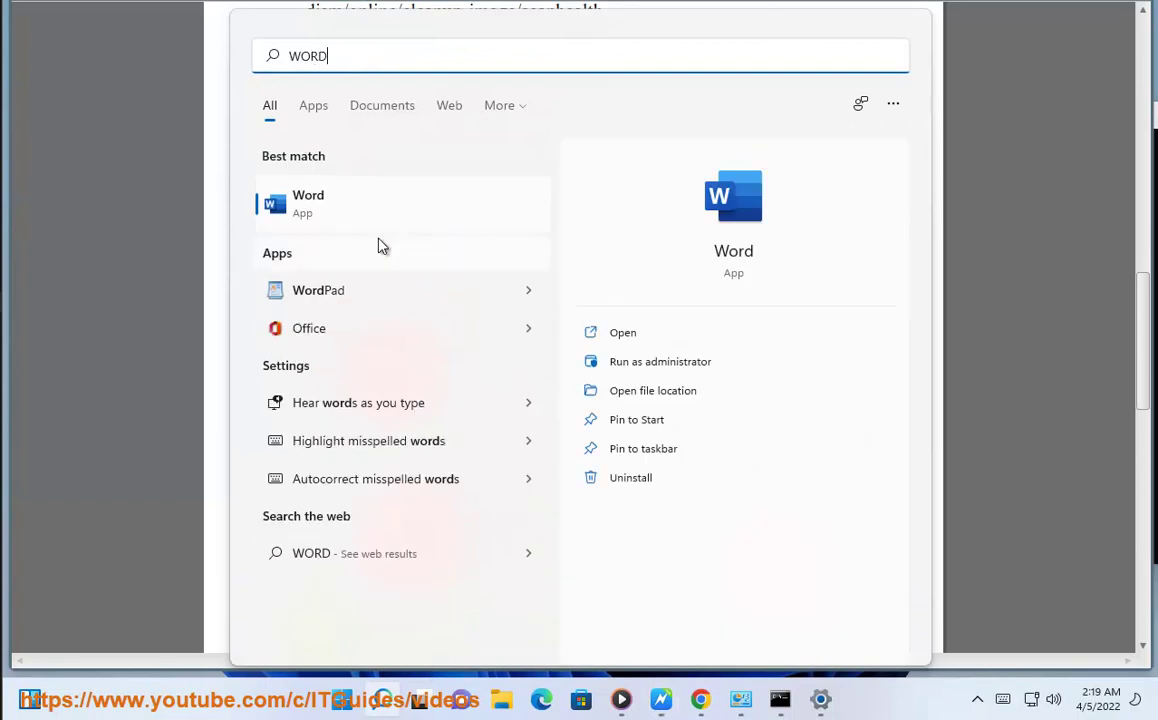
left_click(410, 210)
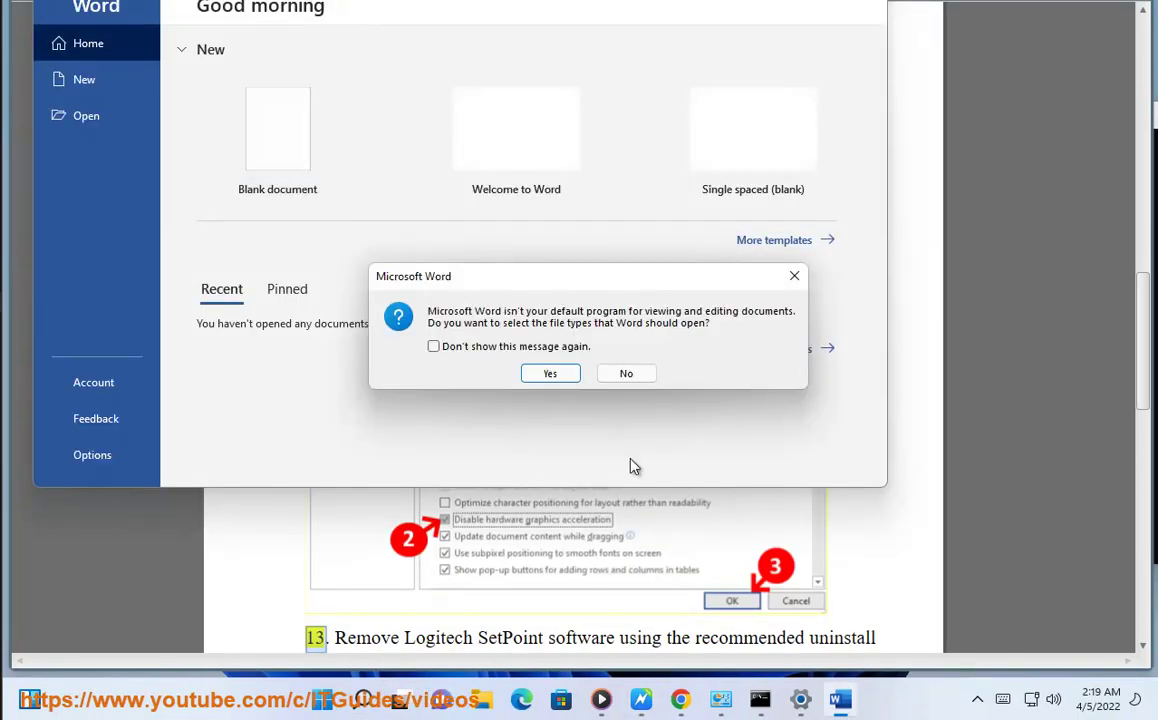
left_click(630, 373)
left_click(86, 456)
left_click_drag(286, 10, 753, 10)
left_click_drag(890, 7, 604, 68)
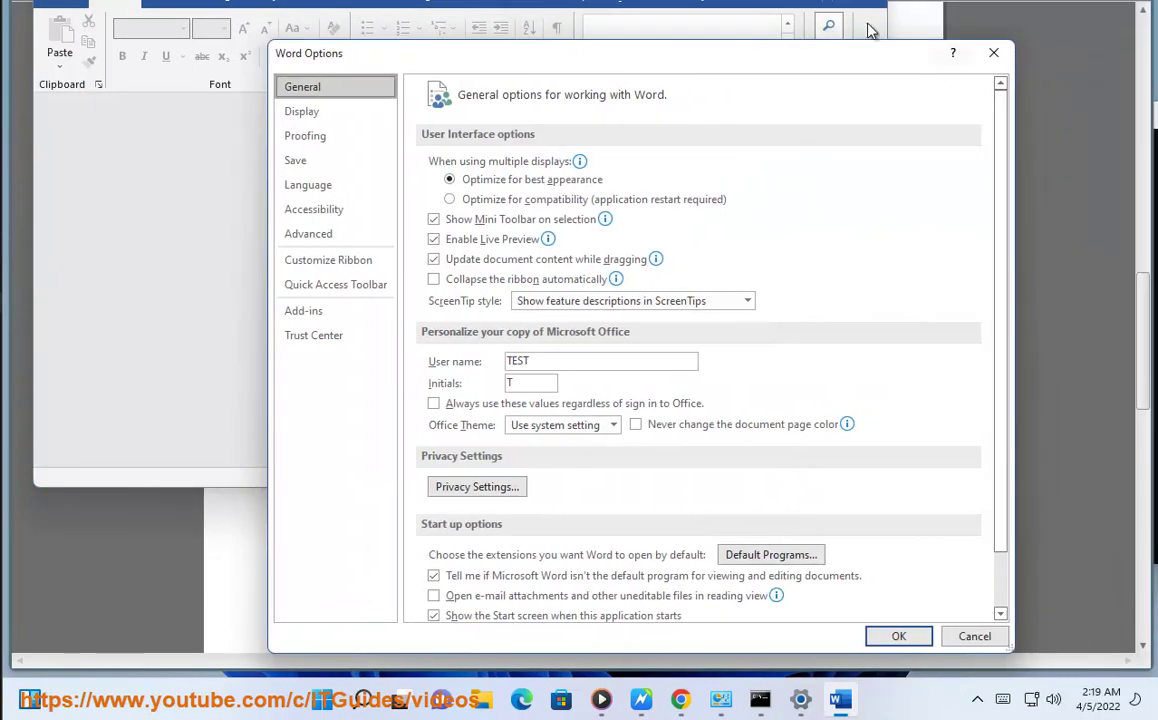
key("alt+Tab")
key("alt+Tab")
Step: Show and scroll through the Advanced category of Word Options
left_click(318, 233)
scroll(470, 551, "down", 4)
scroll(500, 591, "down", 5)
scroll(503, 591, "up", 10)
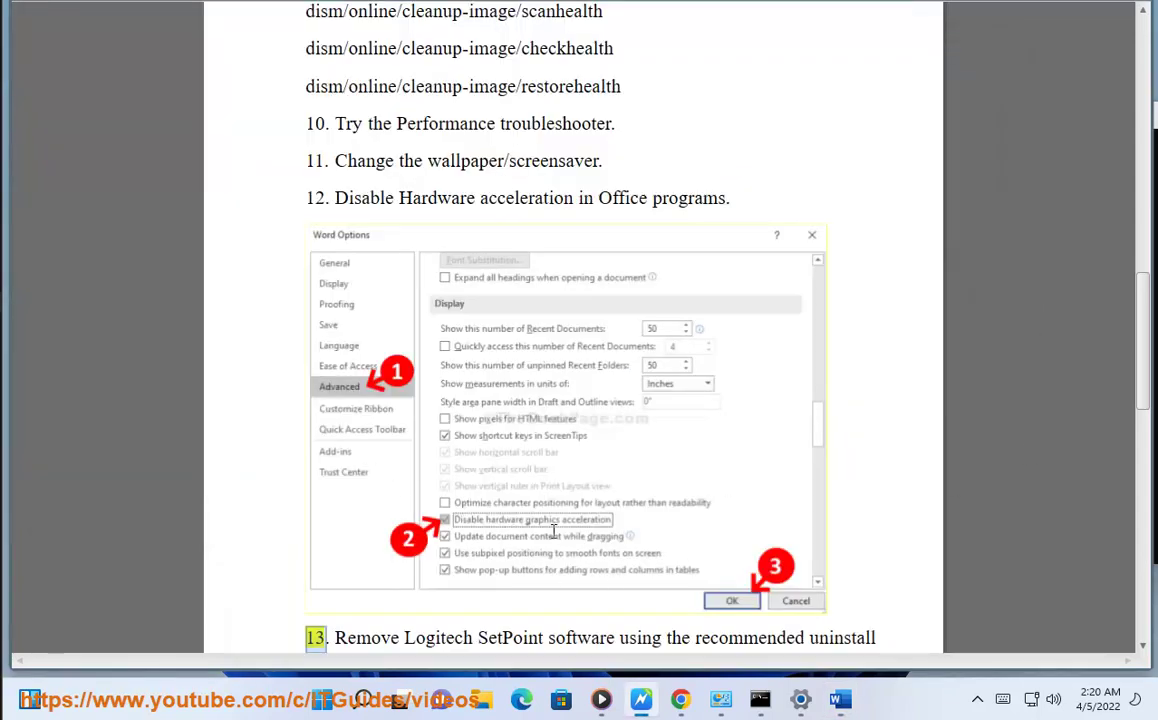
Step: Tick Disable hardware graphics acceleration under Advanced > Display, confirm with OK, and close Word
left_click(840, 701)
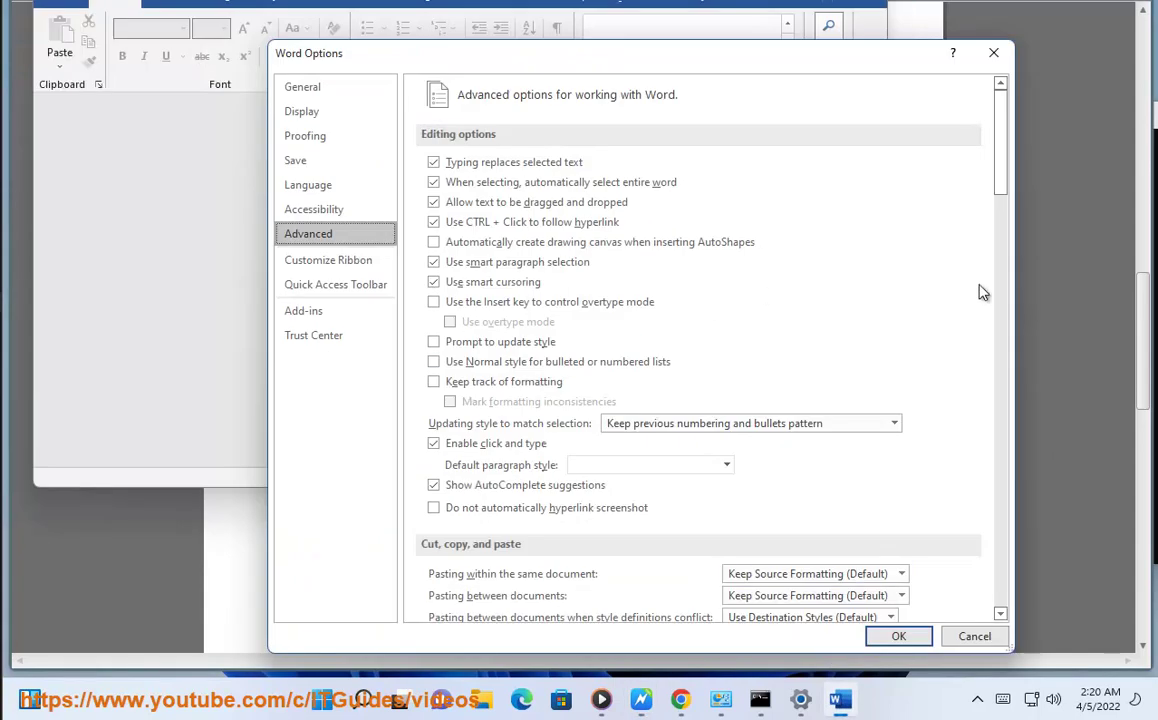
left_click_drag(1000, 176, 1005, 370)
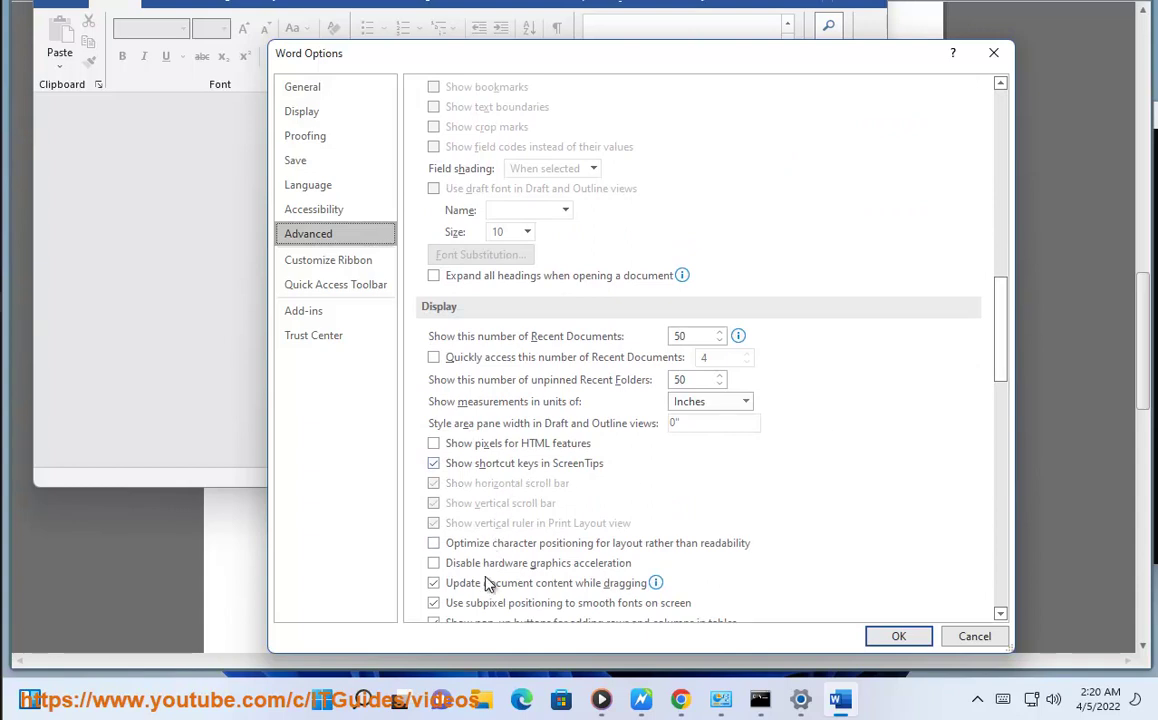
left_click(460, 568)
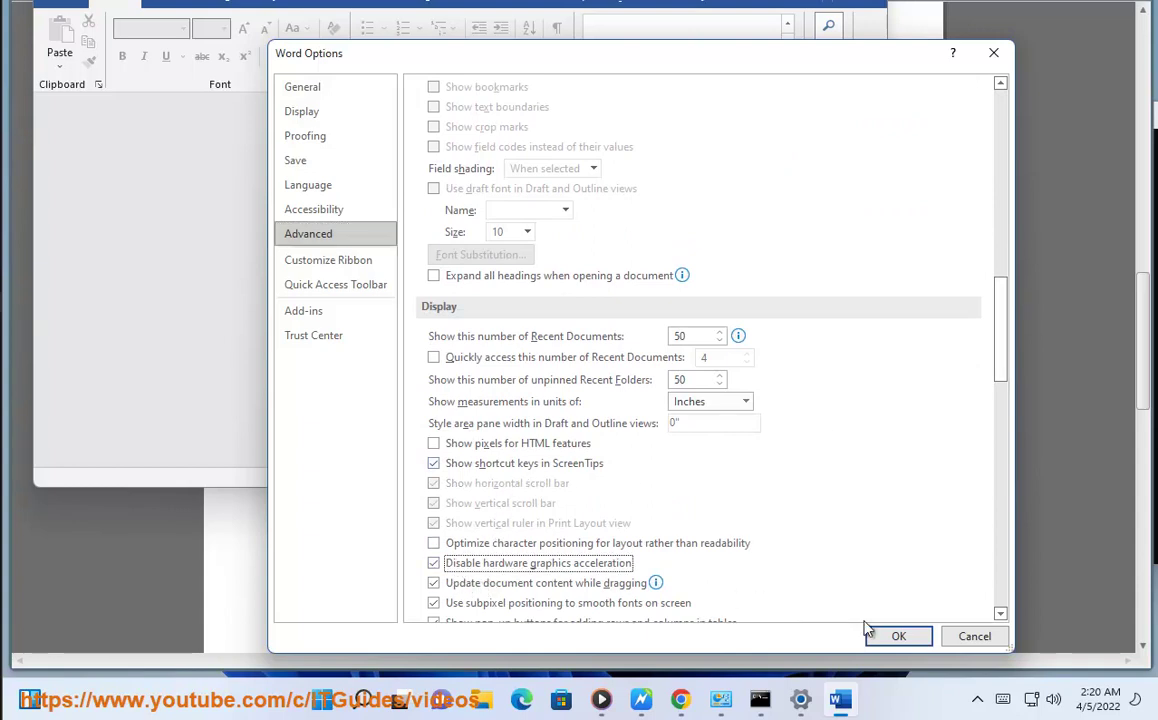
left_click(944, 640)
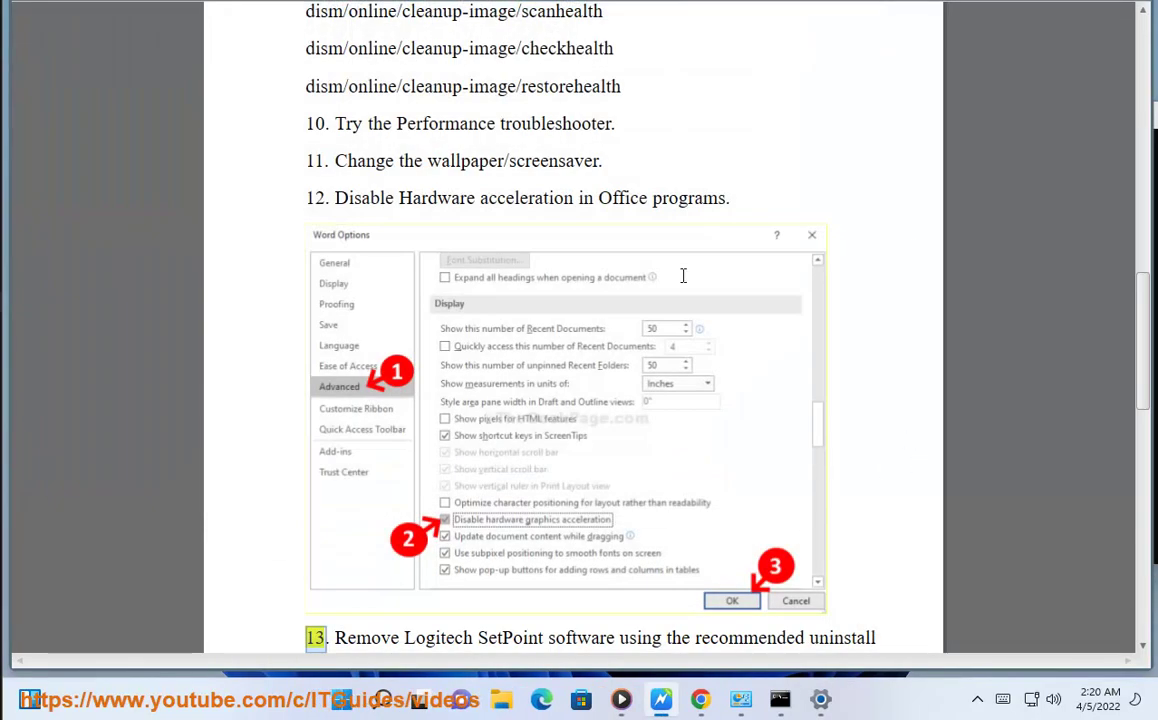